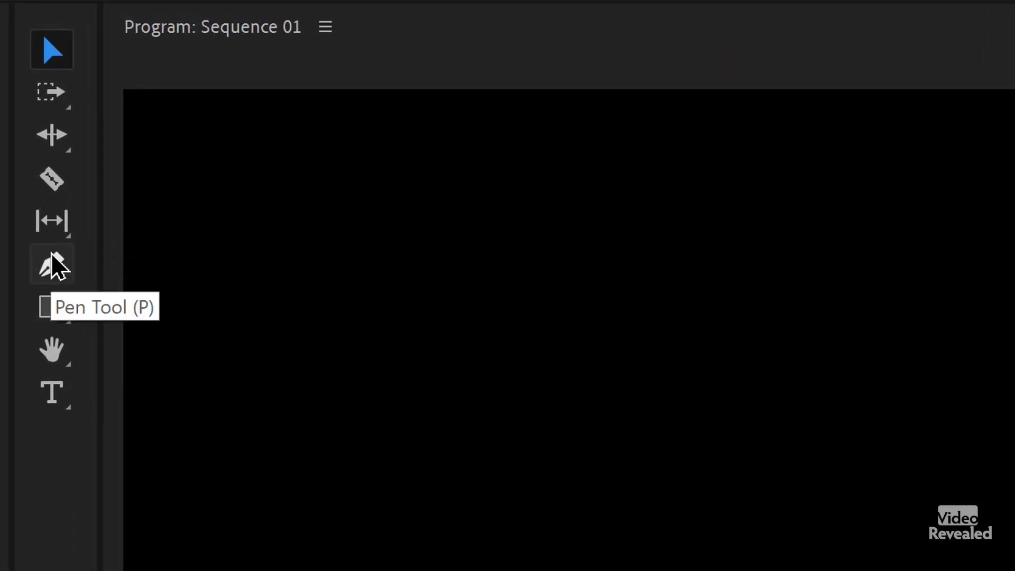
# With the Rectangle Tool, draw blue rectangle Shape 01 across the empty Sequence 01 frame.
pyautogui.click(49, 310)
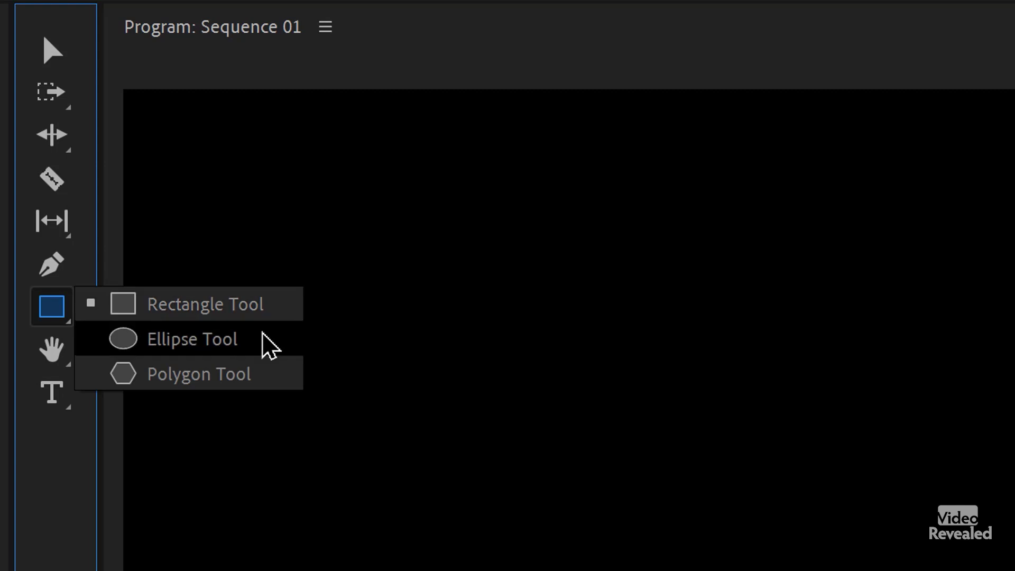
pyautogui.click(252, 303)
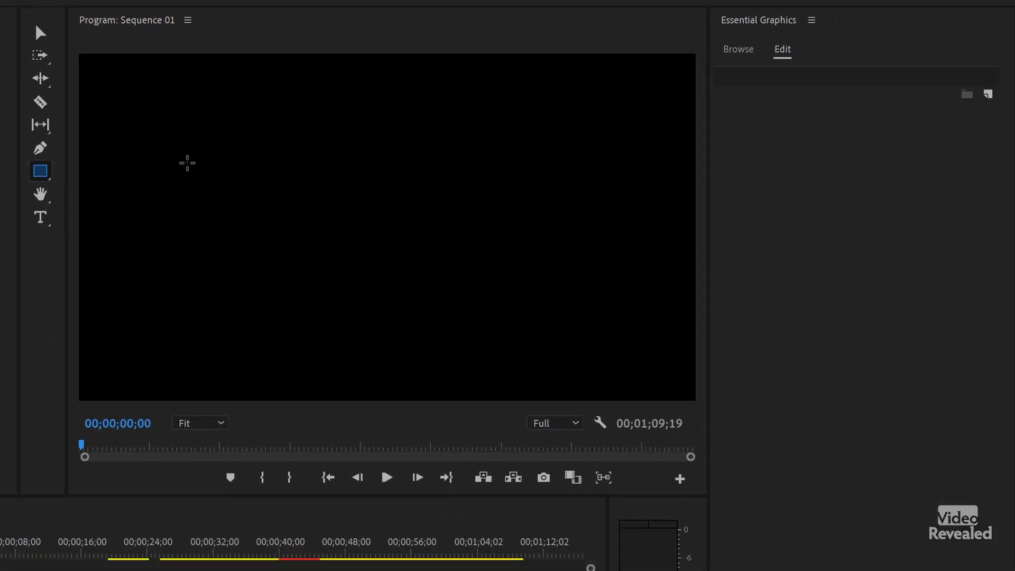
pyautogui.moveTo(188, 163); pyautogui.dragTo(492, 280)
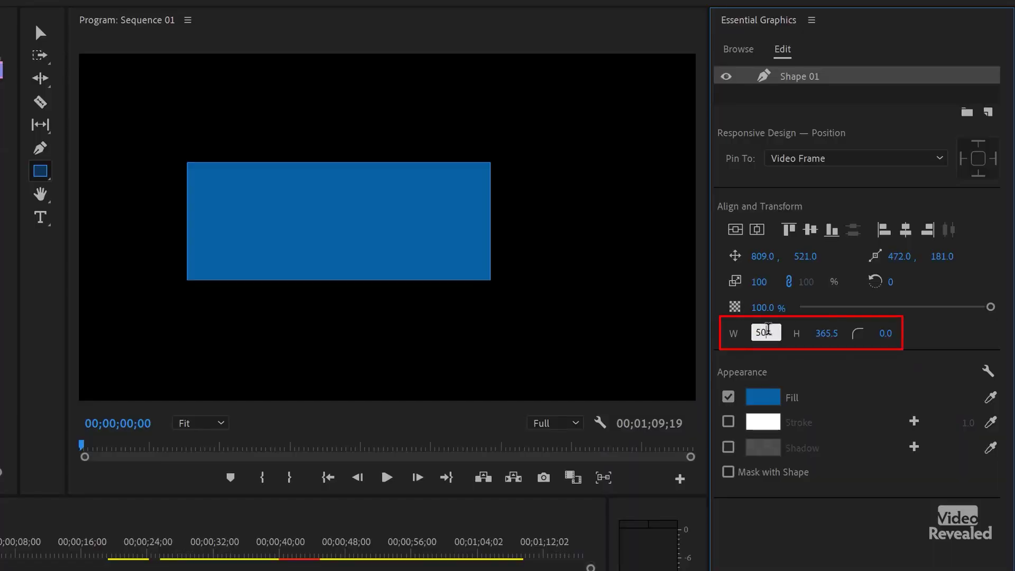
# Size the rectangle to 500 by 300 and centre it horizontally and vertically.
pyautogui.press('Tab')
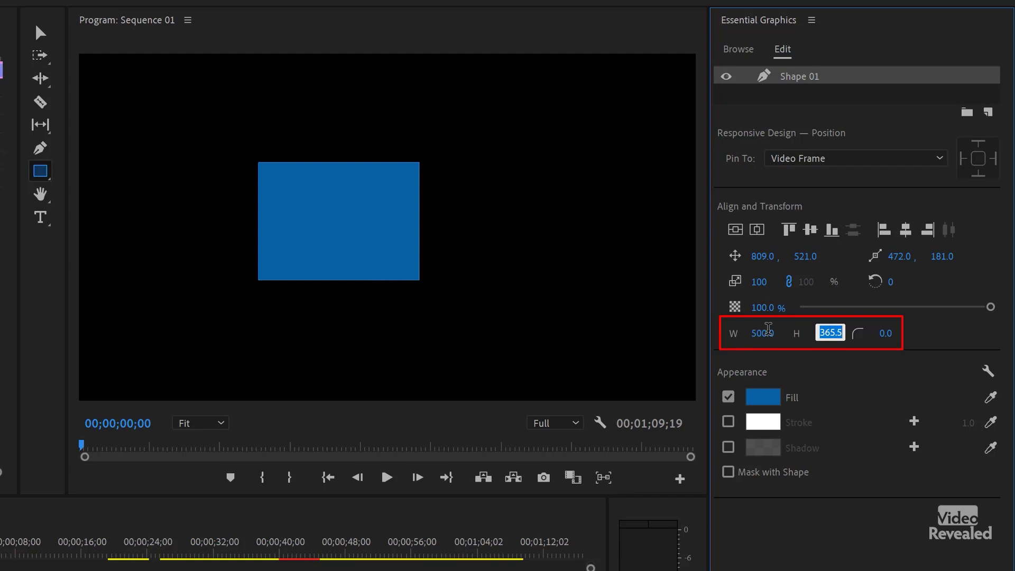
pyautogui.write('300')
pyautogui.press('Tab')
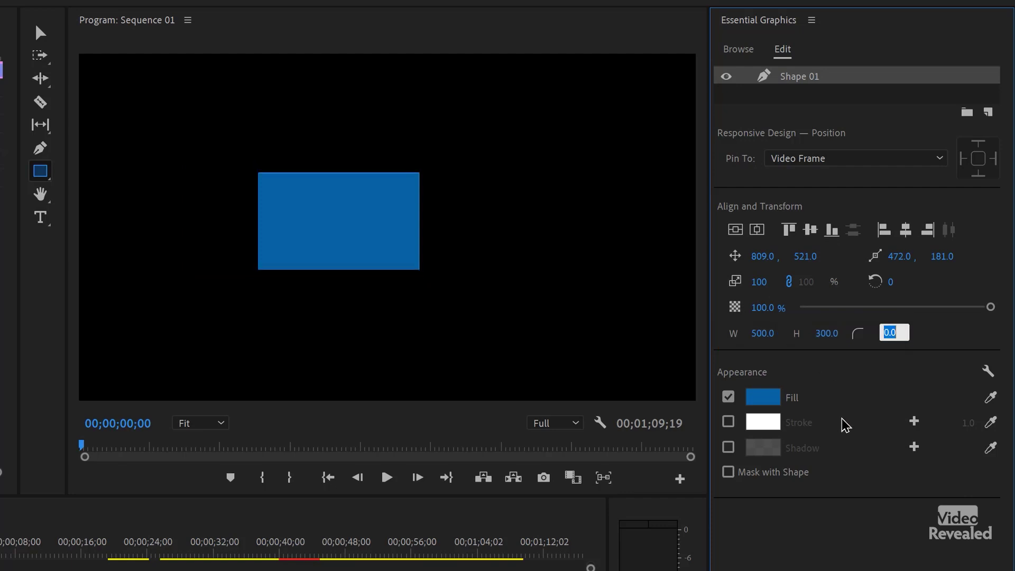
pyautogui.click(758, 230)
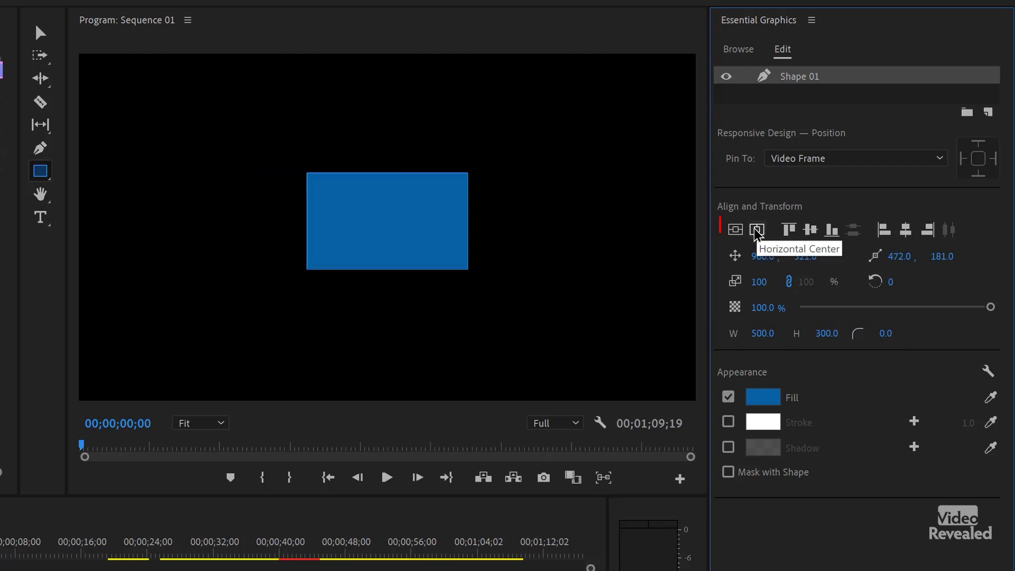
pyautogui.click(736, 230)
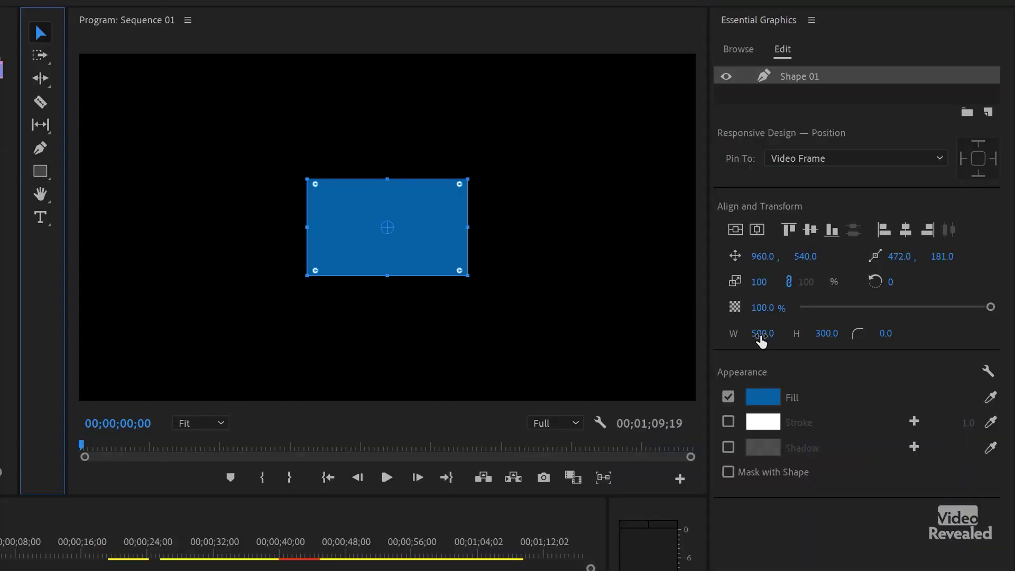
# Scrub the centred rectangle larger to 1551.1 wide by 696.0 high.
pyautogui.moveTo(761, 341); pyautogui.dragTo(606, 270)
pyautogui.moveTo(582, 234); pyautogui.dragTo(543, 222)
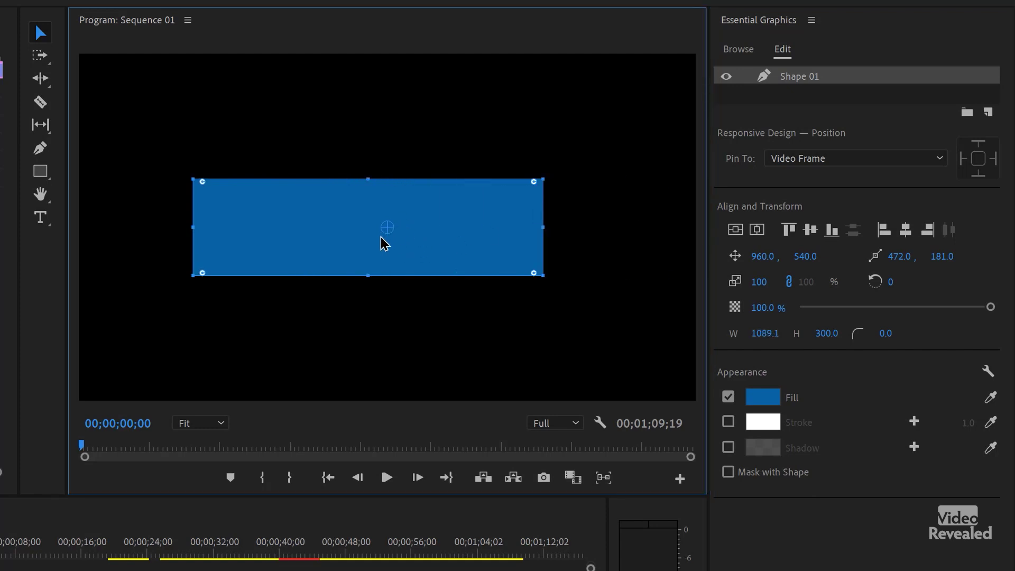
pyautogui.hotkey('ctrl', 'z')
pyautogui.hotkey('ctrl', 'z')
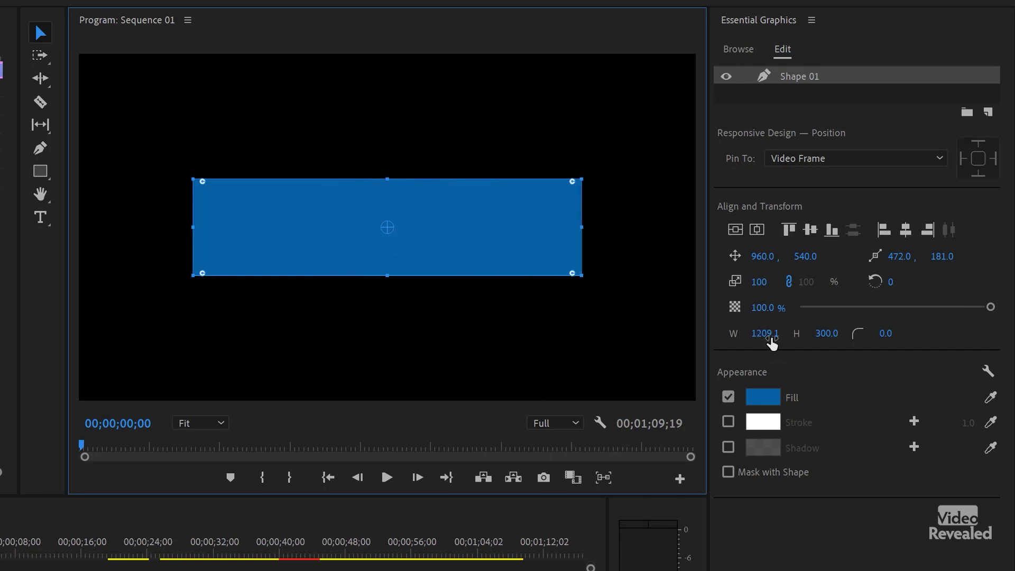
pyautogui.moveTo(766, 333); pyautogui.dragTo(755, 374)
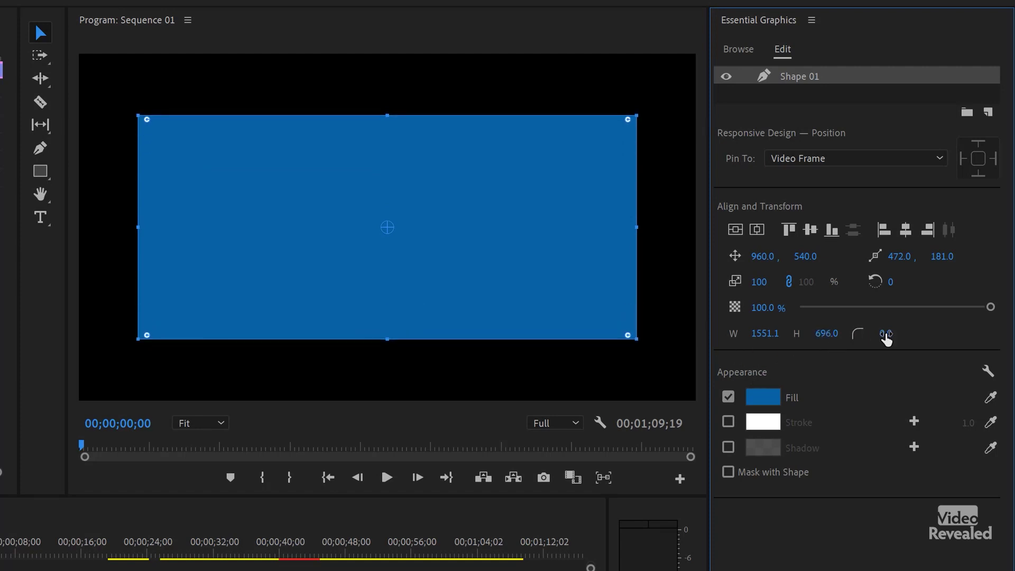
# Try different corner radius values on the rectangle and preview the rounded corners.
pyautogui.moveTo(887, 338); pyautogui.dragTo(968, 339)
pyautogui.click(519, 78)
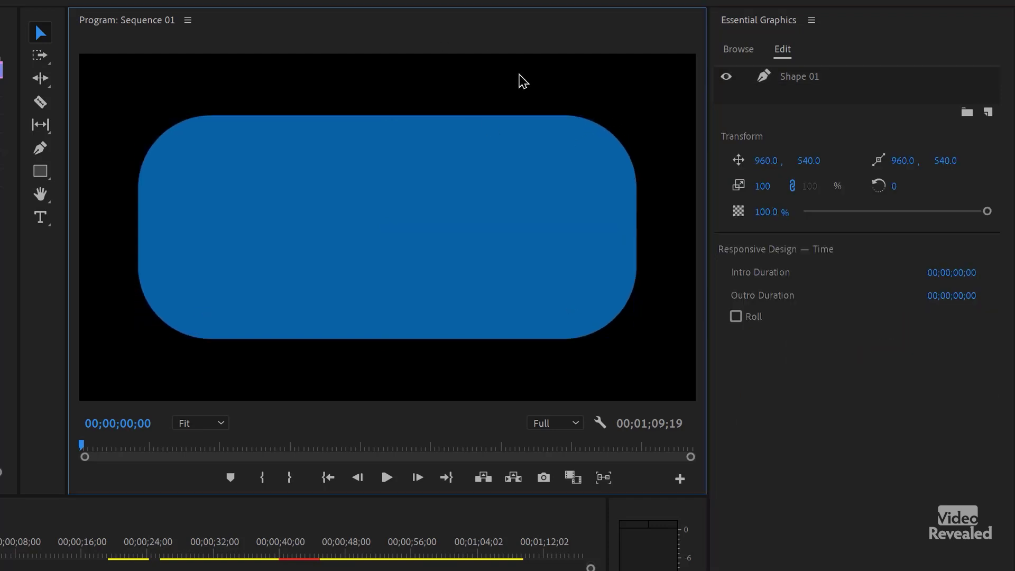
pyautogui.click(443, 199)
pyautogui.moveTo(891, 333)
pyautogui.mouseDown()
pyautogui.moveTo(827, 333)
pyautogui.moveTo(931, 333)
pyautogui.moveTo(888, 336)
pyautogui.mouseUp()
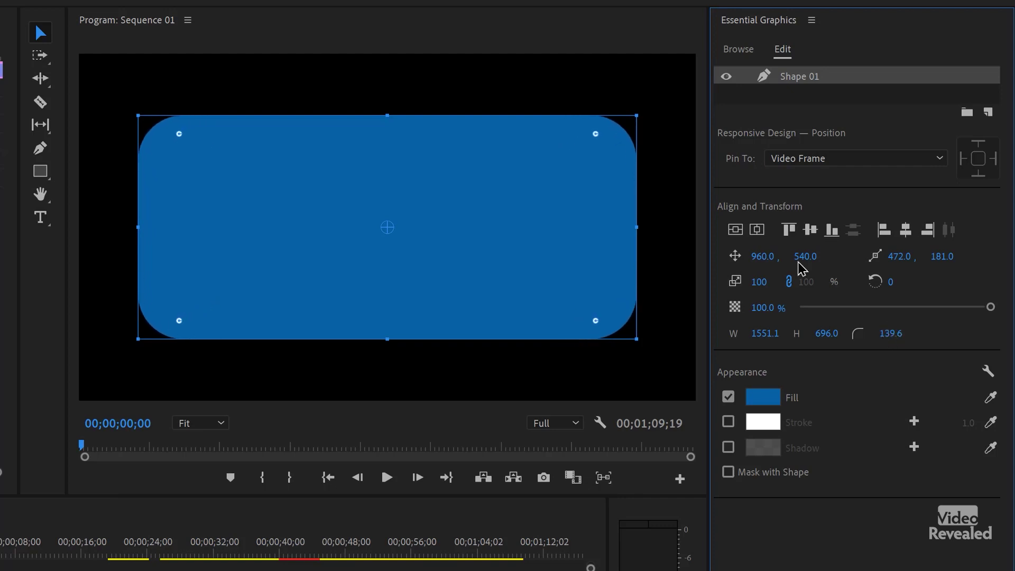
pyautogui.click(615, 82)
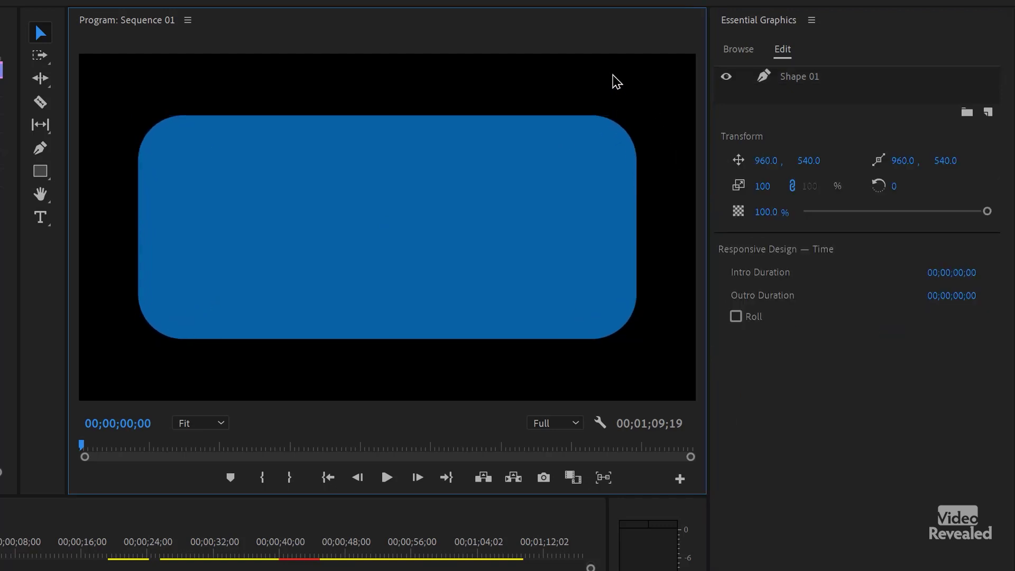
pyautogui.click(598, 159)
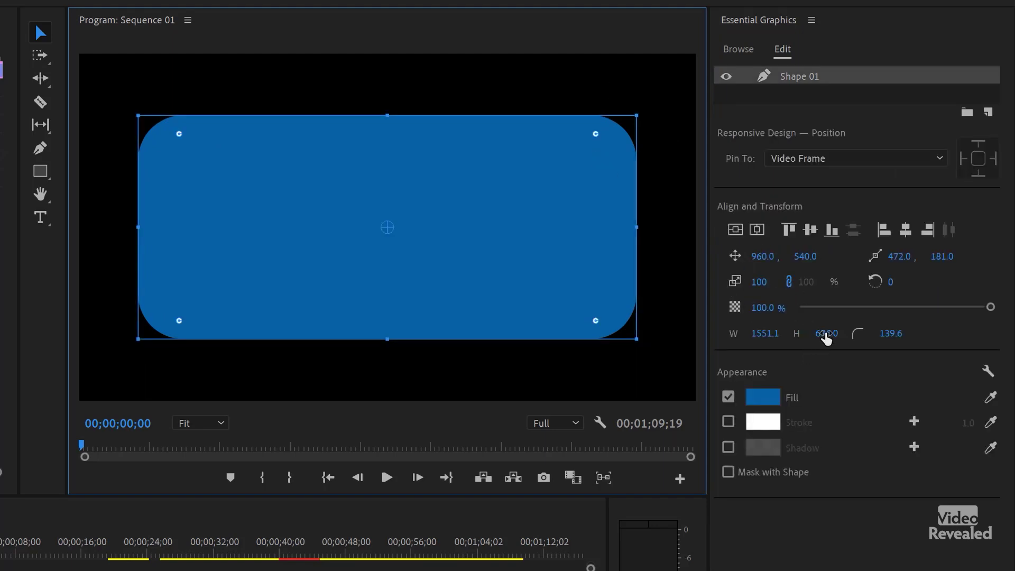
# Reshape it into a 1362.1 by 260.0 bar at 941.5, 651.1 with corner radius 0.
pyautogui.moveTo(820, 333)
pyautogui.mouseDown()
pyautogui.moveTo(743, 333)
pyautogui.moveTo(869, 334)
pyautogui.moveTo(828, 335)
pyautogui.mouseUp()
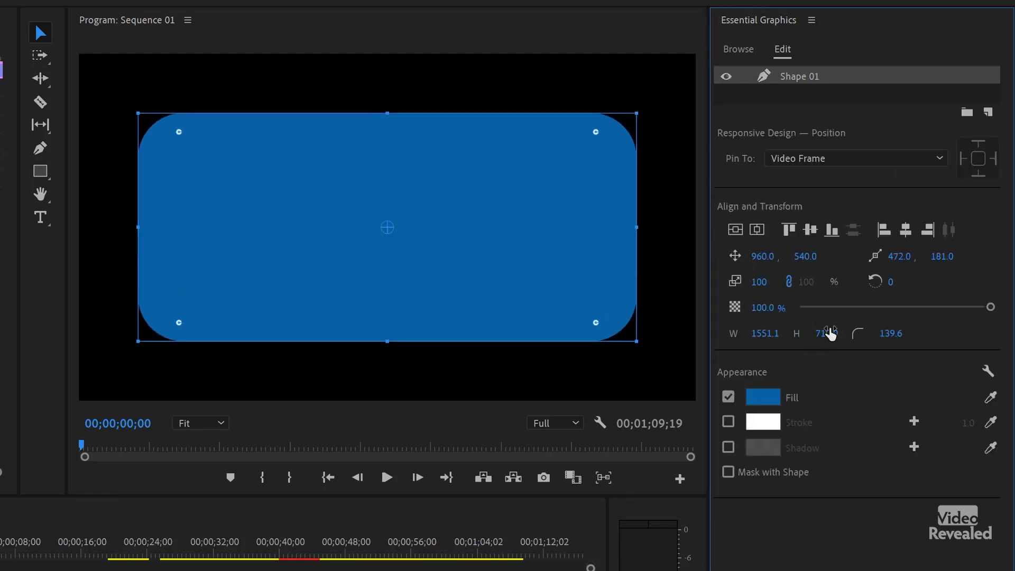
pyautogui.moveTo(756, 338); pyautogui.dragTo(572, 243)
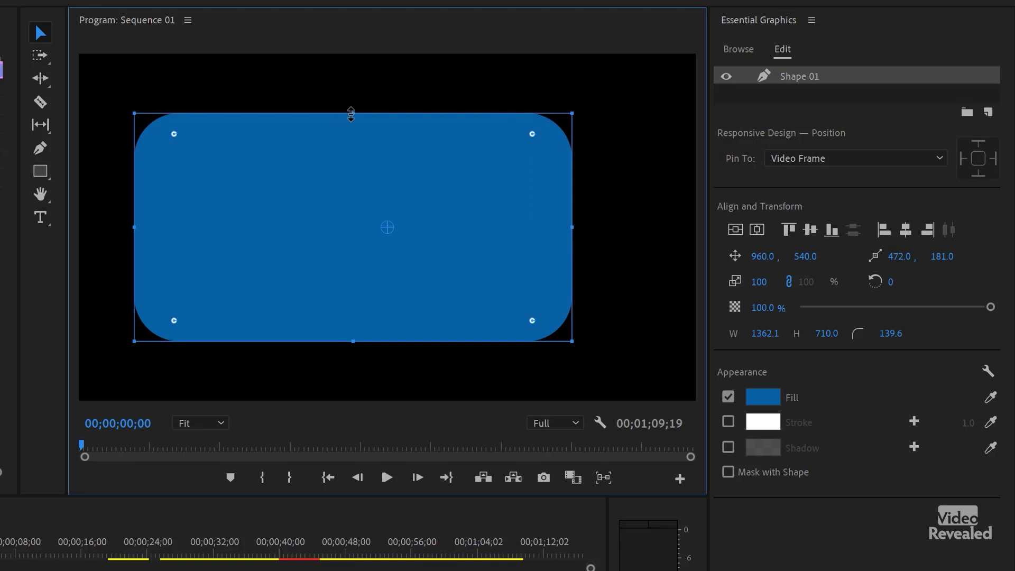
pyautogui.moveTo(351, 113); pyautogui.dragTo(421, 271)
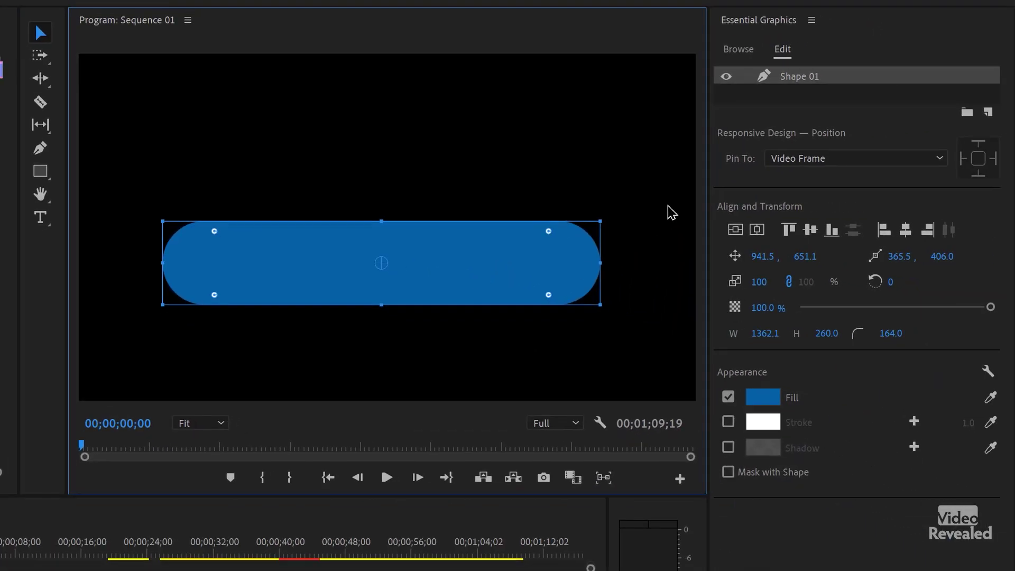
pyautogui.moveTo(555, 236); pyautogui.dragTo(675, 198)
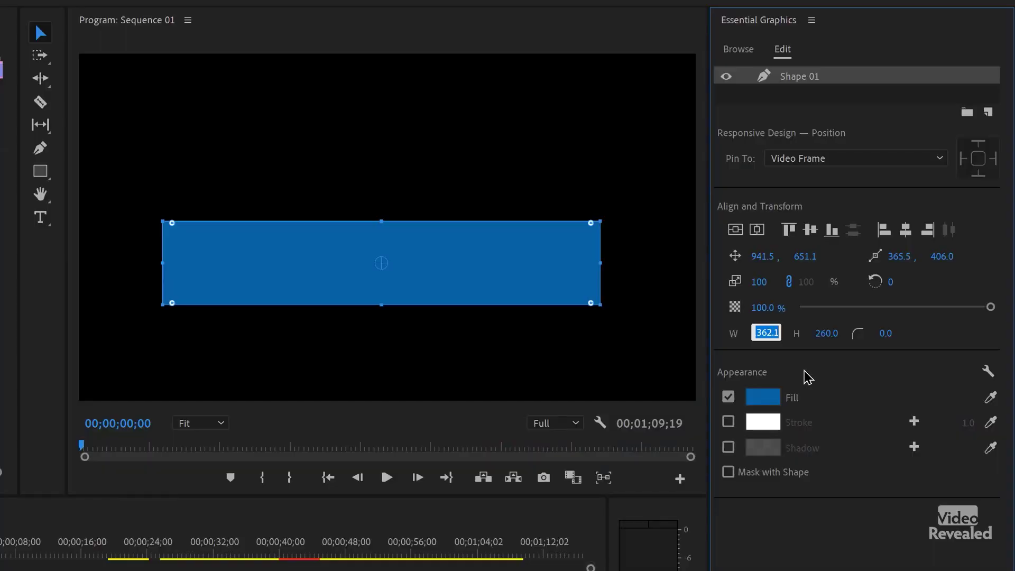
# Size Shape 01 to 1920 by 1080 and centre it at 960, 540.
pyautogui.press('Tab')
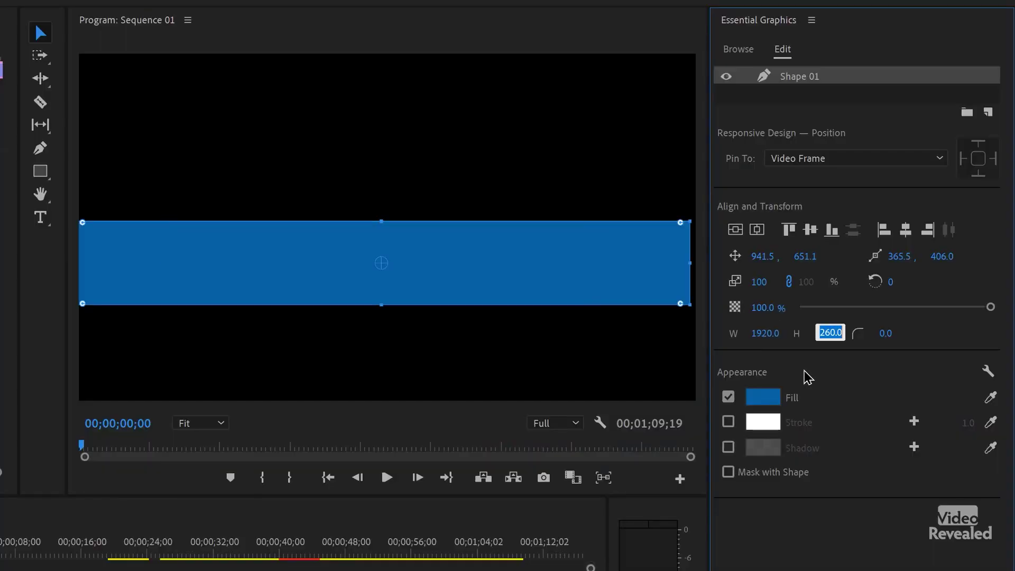
pyautogui.write('1080')
pyautogui.press('Tab')
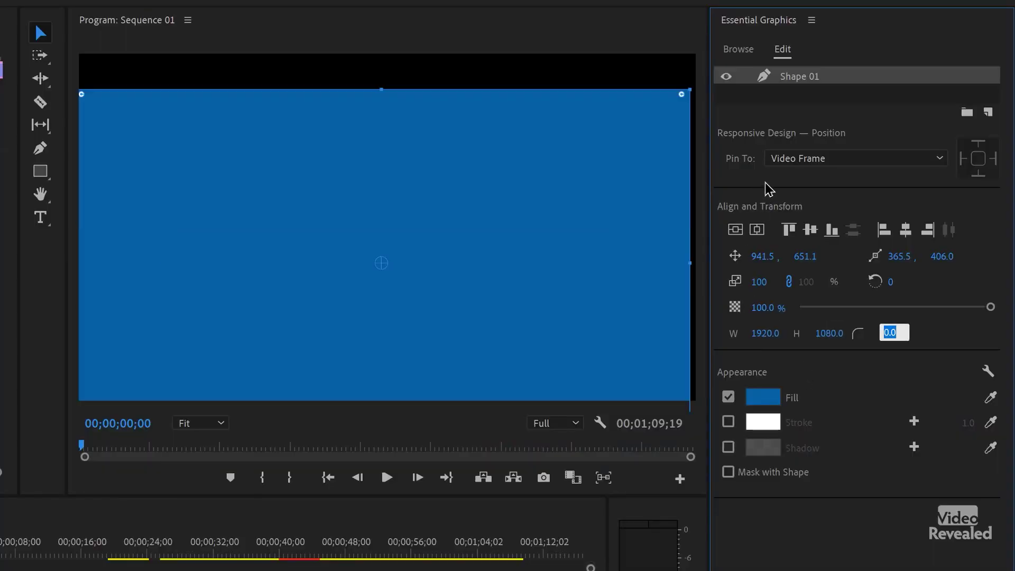
pyautogui.click(758, 231)
pyautogui.click(736, 232)
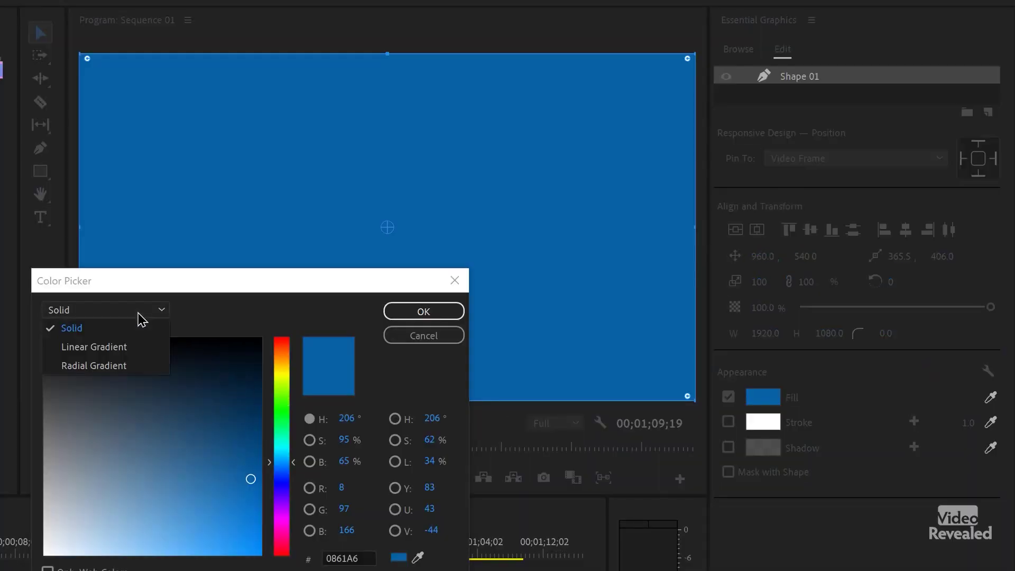
# Fill the shape with a linear gradient from deep blue to brighter blue.
pyautogui.click(127, 352)
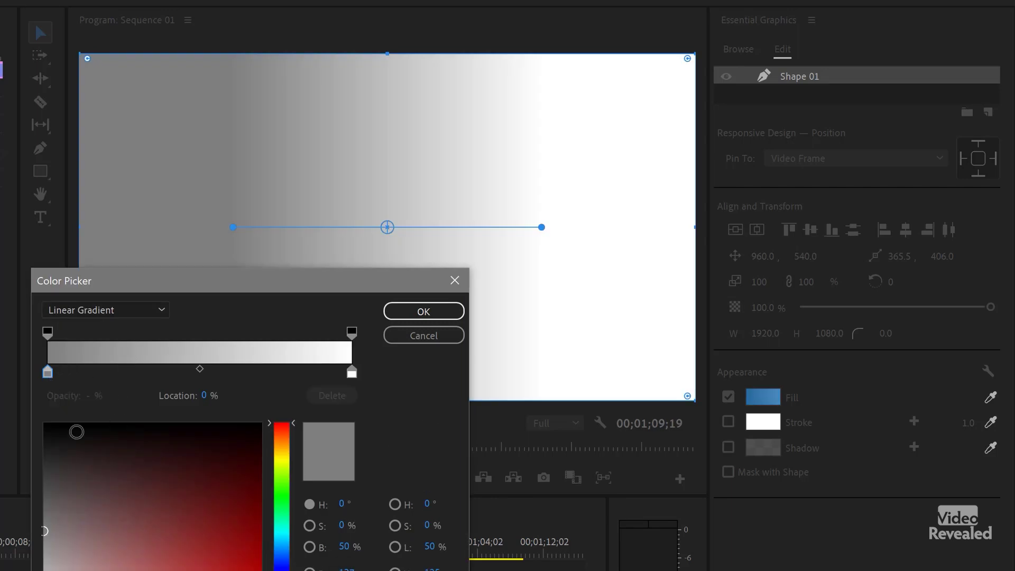
pyautogui.click(283, 567)
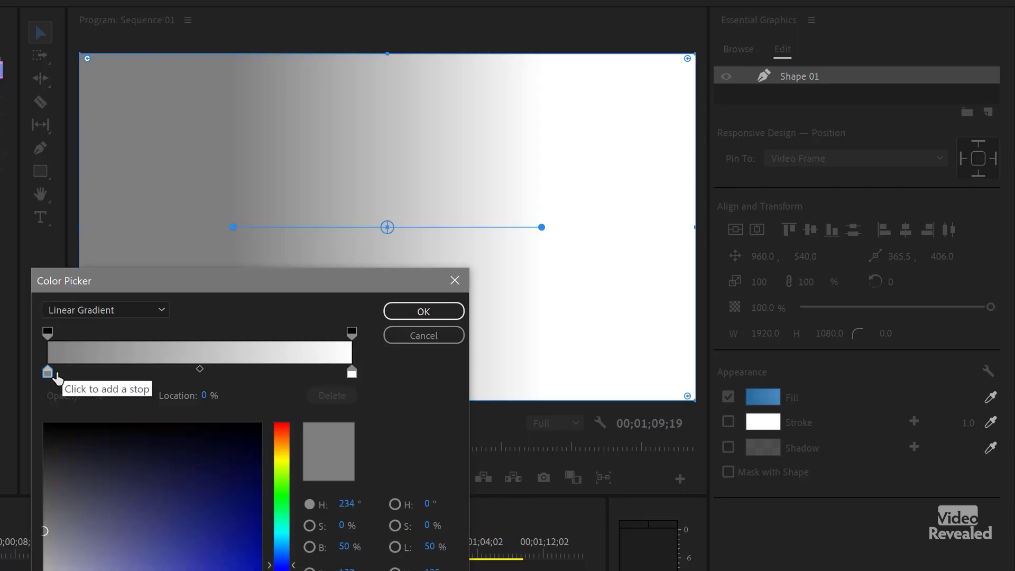
pyautogui.moveTo(258, 531)
pyautogui.mouseDown()
pyautogui.moveTo(278, 527)
pyautogui.moveTo(267, 568)
pyautogui.mouseUp()
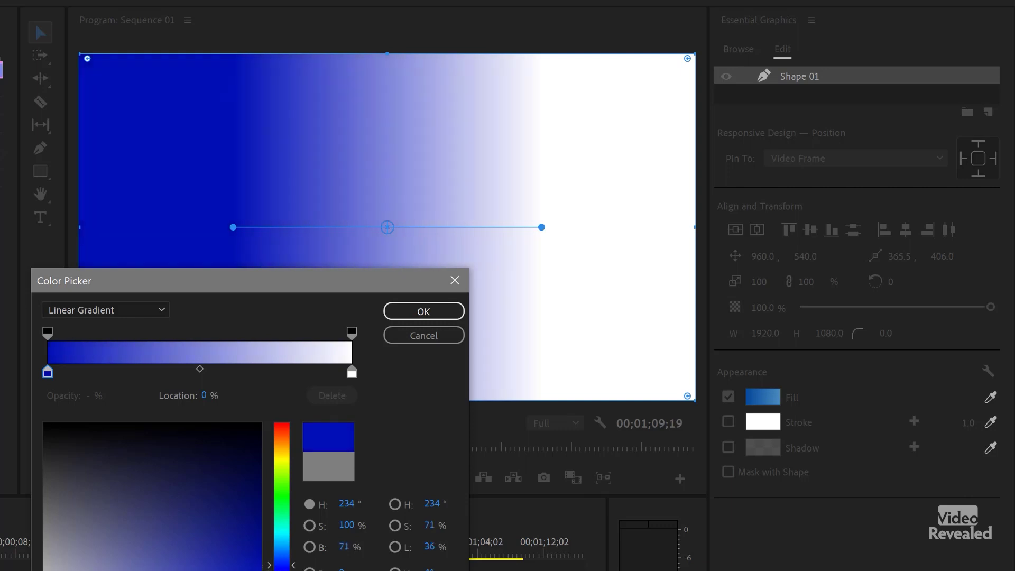
pyautogui.click(352, 373)
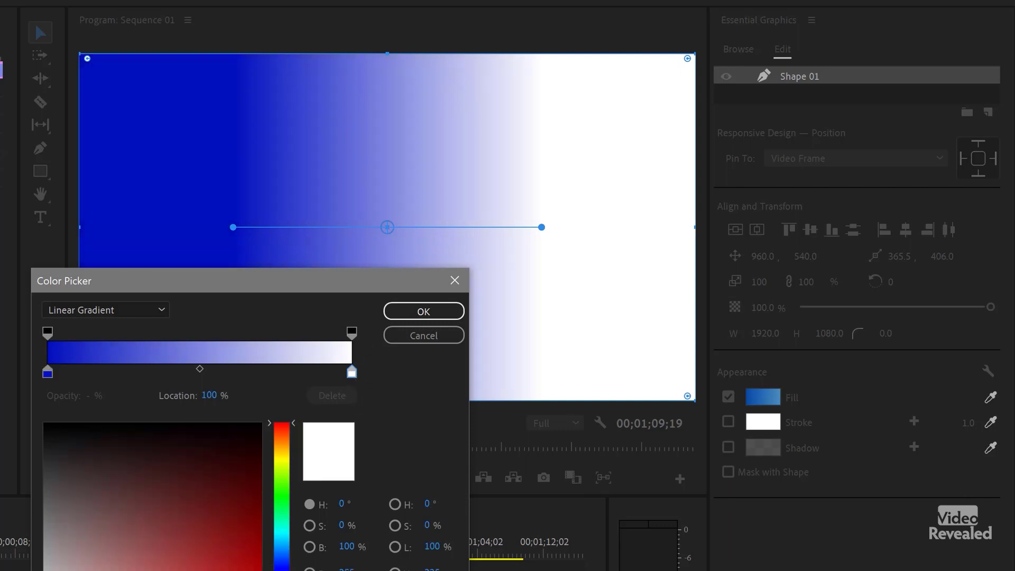
pyautogui.click(47, 372)
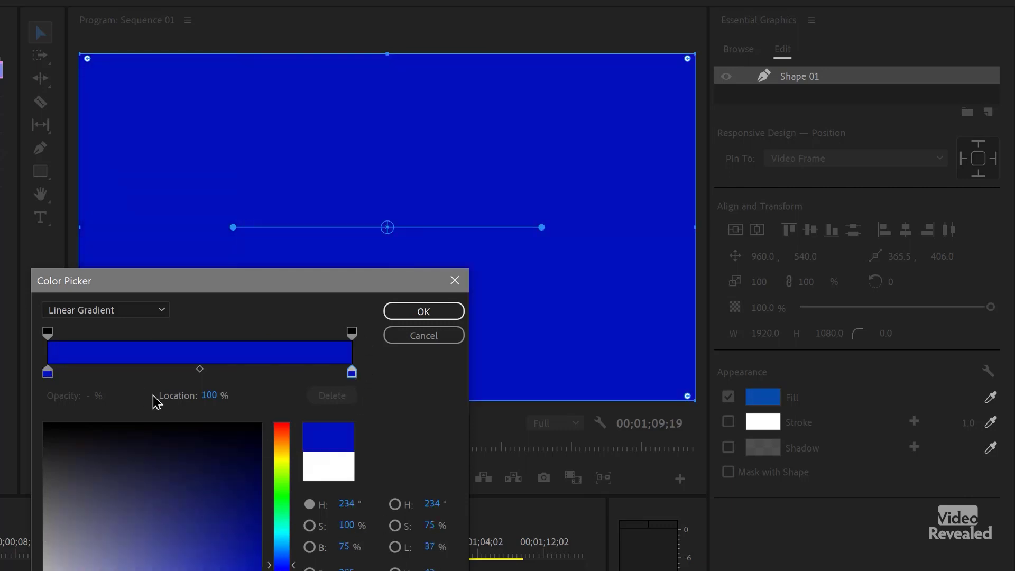
pyautogui.click(353, 374)
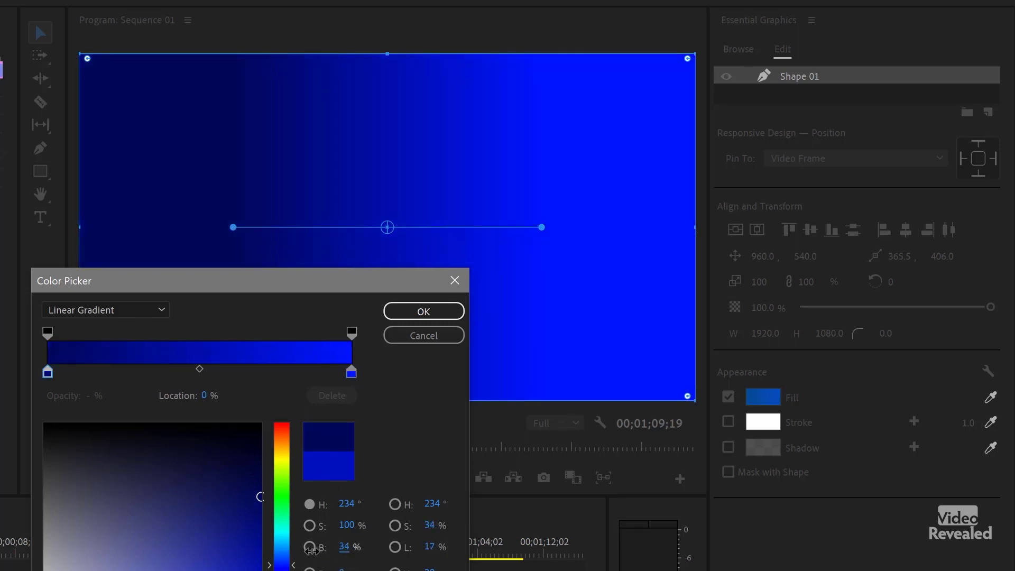
pyautogui.click(414, 313)
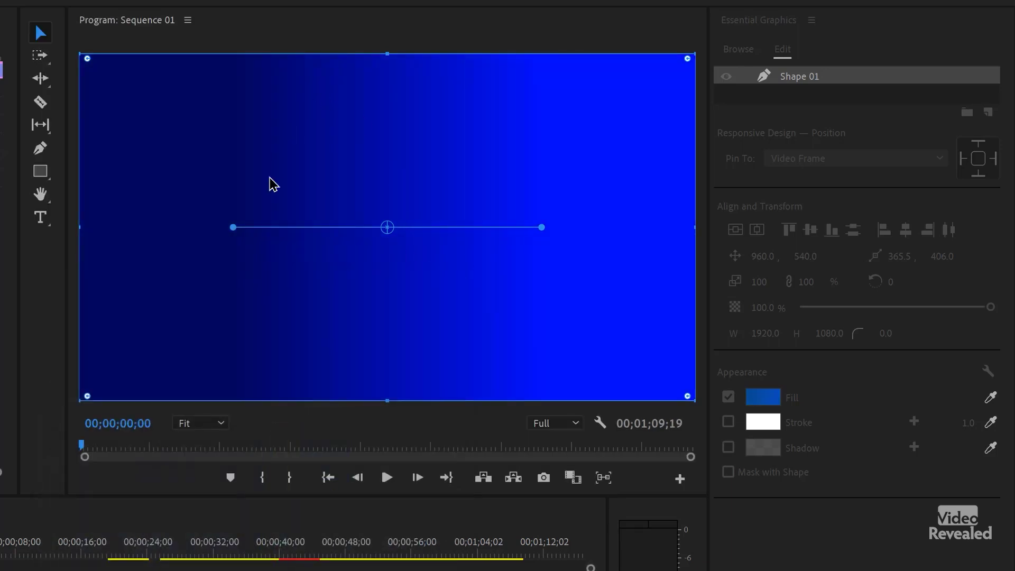
# Angle the gradient to run vertically top to bottom, then deselect the shape.
pyautogui.moveTo(234, 229); pyautogui.dragTo(390, 55)
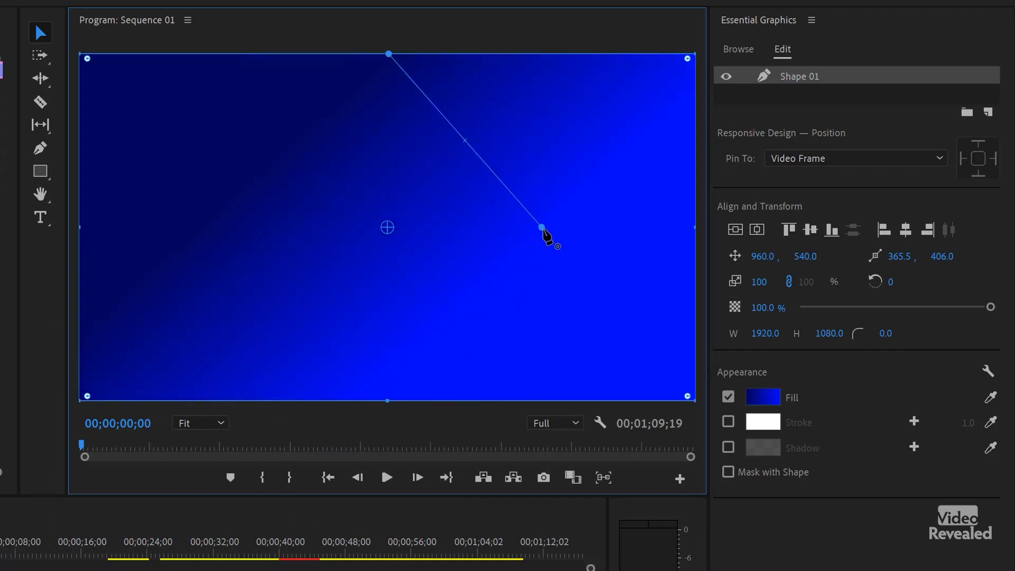
pyautogui.moveTo(545, 231); pyautogui.dragTo(390, 402)
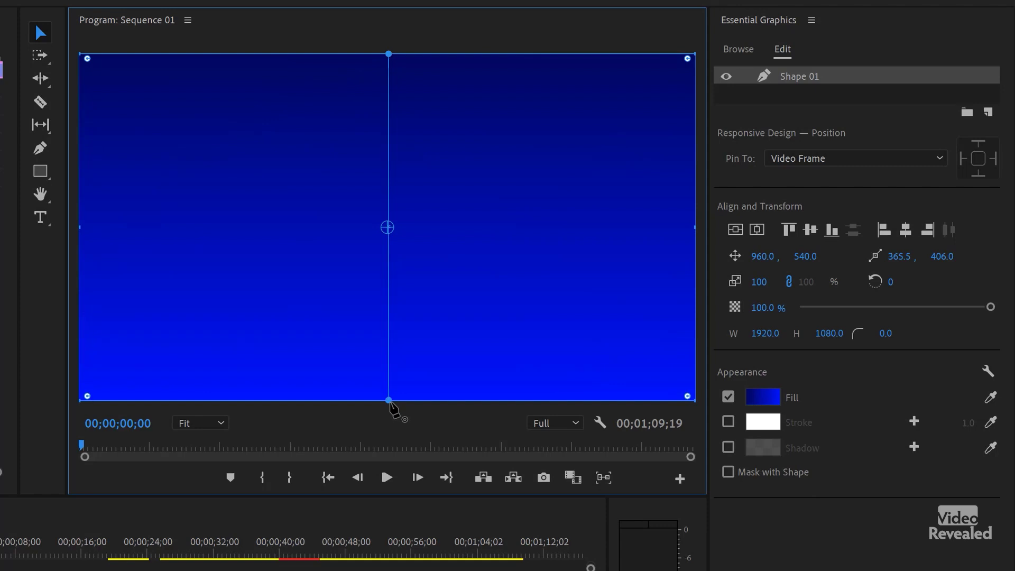
pyautogui.click(765, 104)
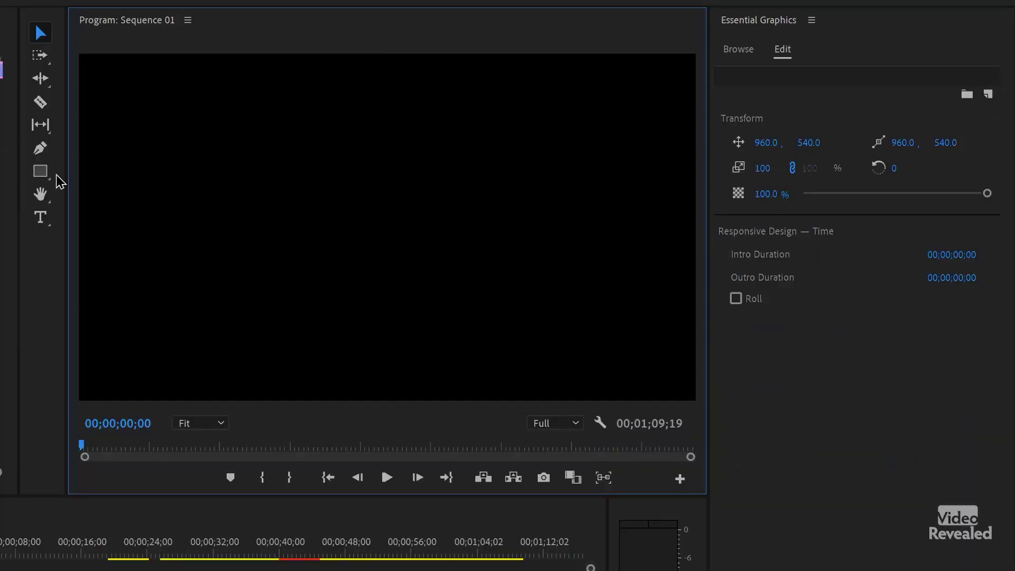
# Draw a blue ellipse with the Ellipse Tool and set it to 800 by 800.
pyautogui.click(44, 177)
pyautogui.click(125, 188)
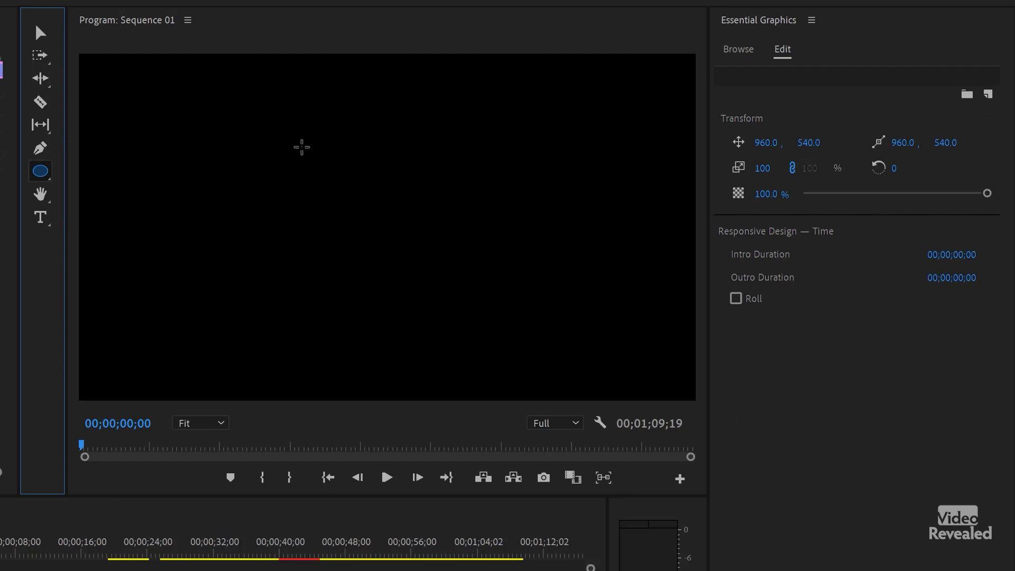
pyautogui.moveTo(273, 142); pyautogui.dragTo(431, 268)
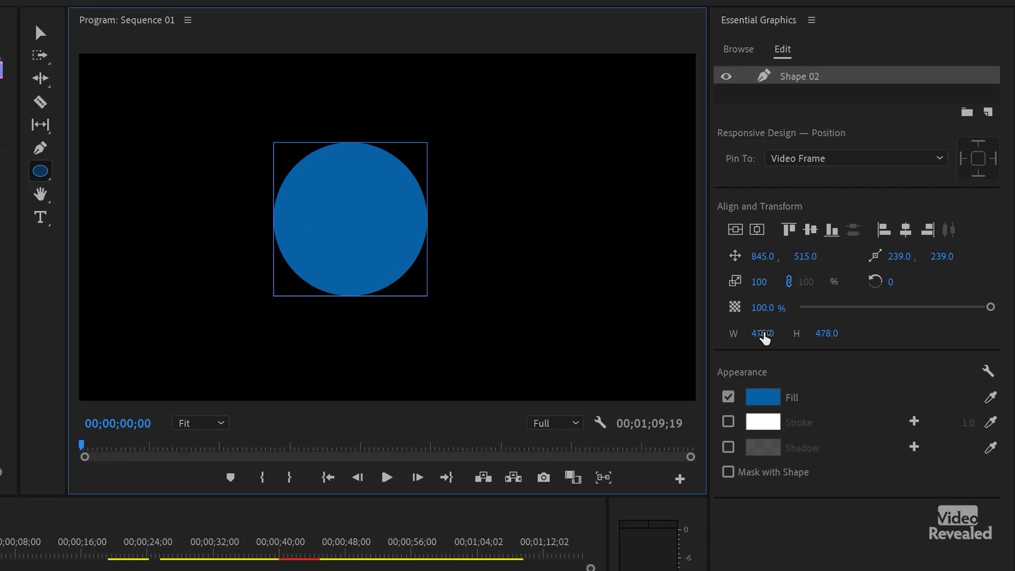
pyautogui.moveTo(766, 338); pyautogui.dragTo(753, 349)
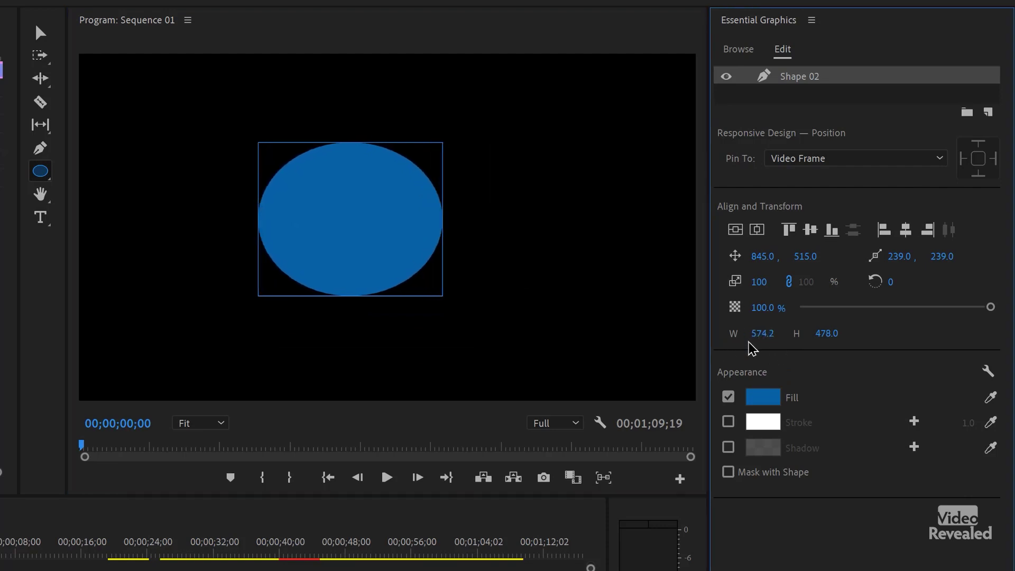
pyautogui.click(762, 333)
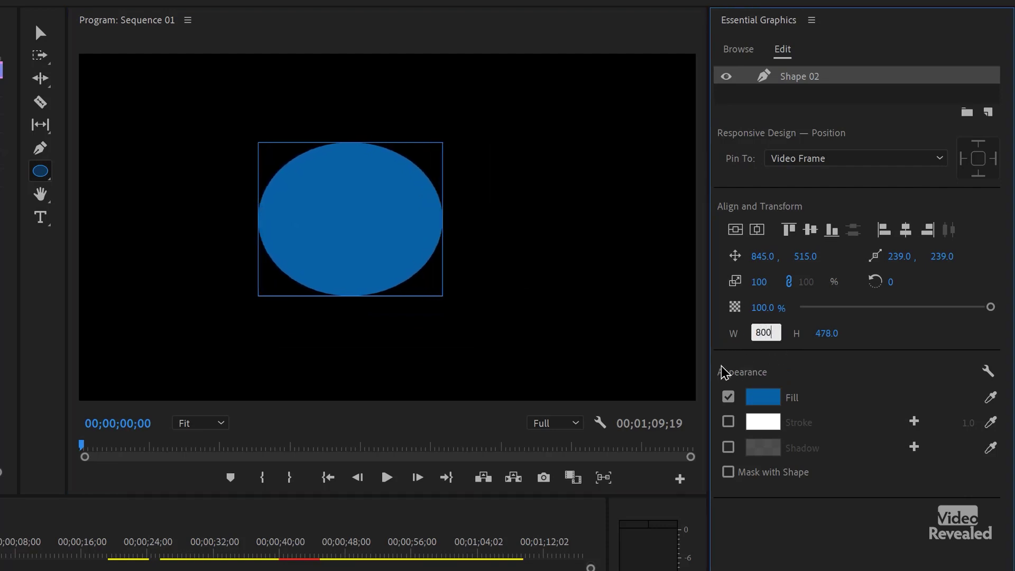
pyautogui.write('800')
pyautogui.press('Tab')
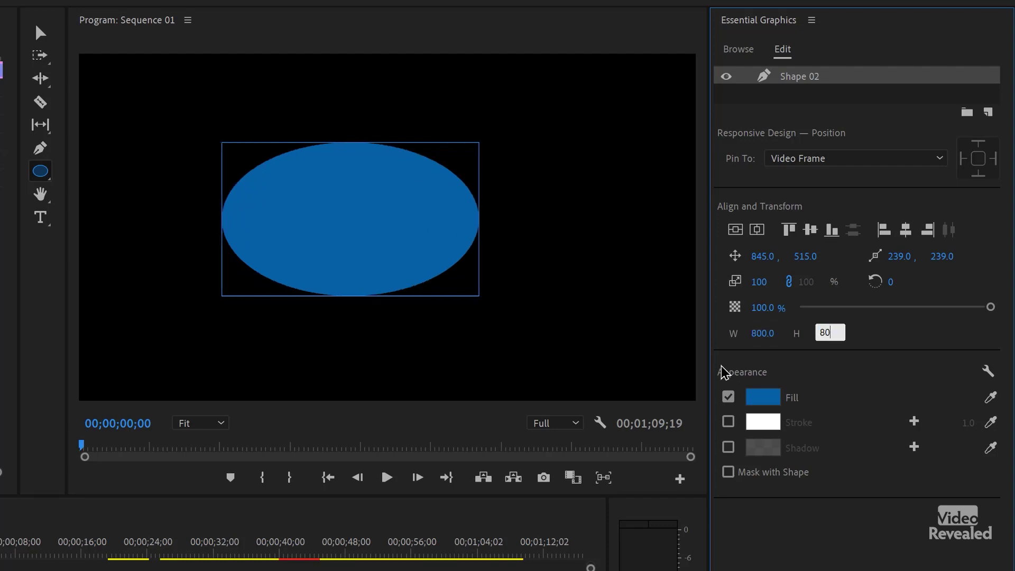
pyautogui.press('Return')
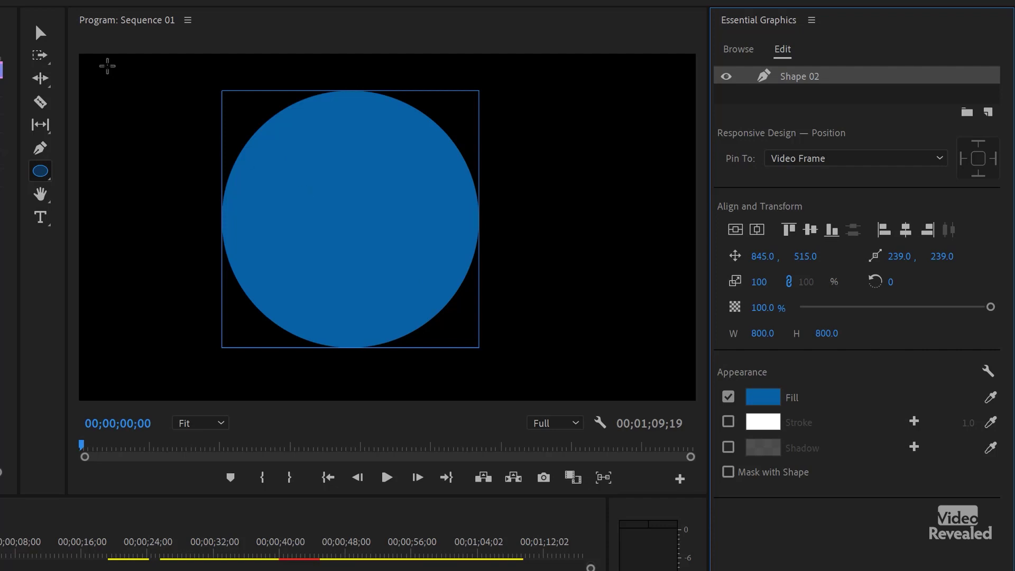
# Centre the 800 by 800 circle horizontally and vertically, then delete it.
pyautogui.click(40, 33)
pyautogui.moveTo(348, 246); pyautogui.dragTo(381, 250)
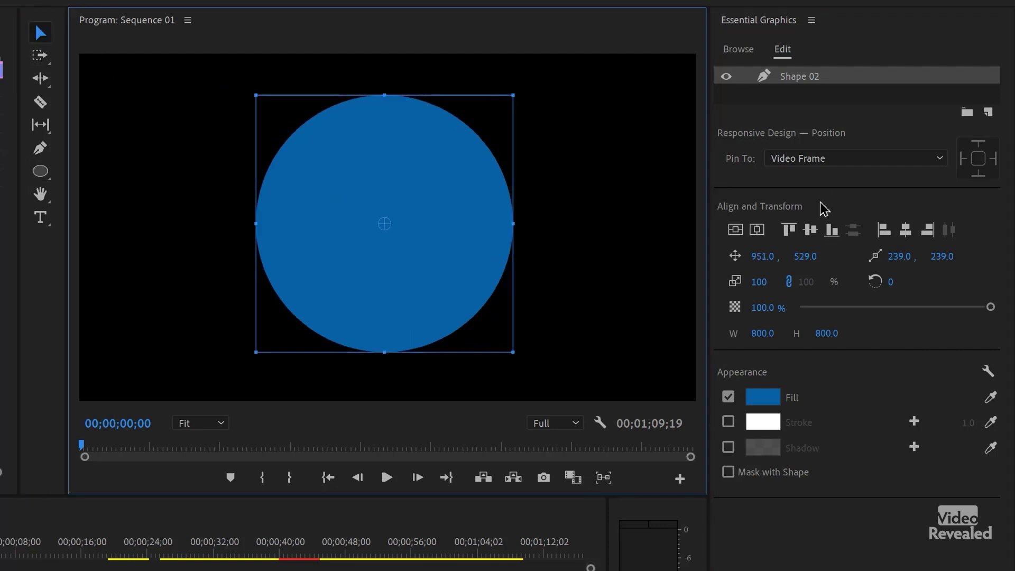
pyautogui.click(758, 230)
pyautogui.click(736, 230)
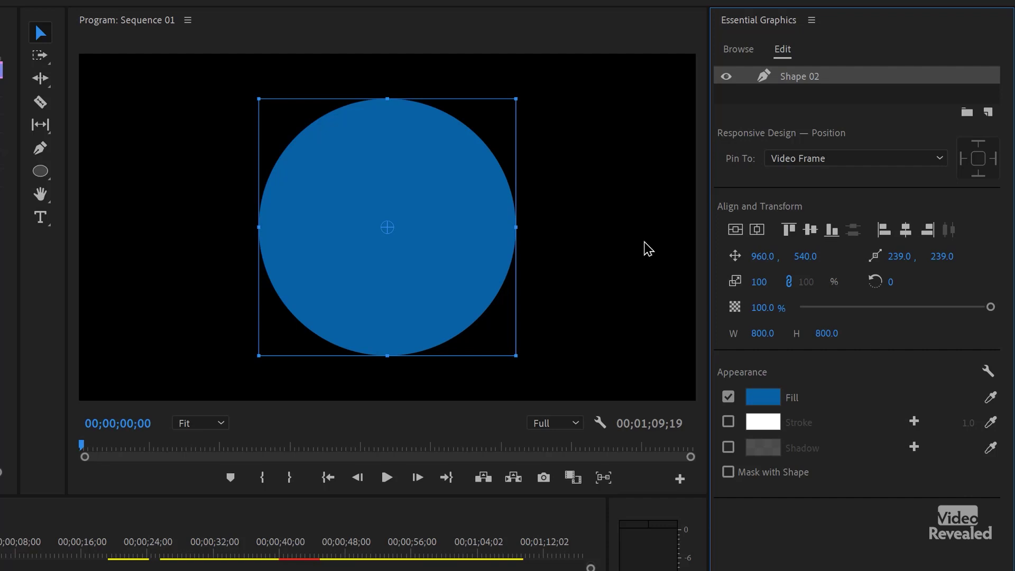
pyautogui.click(449, 159)
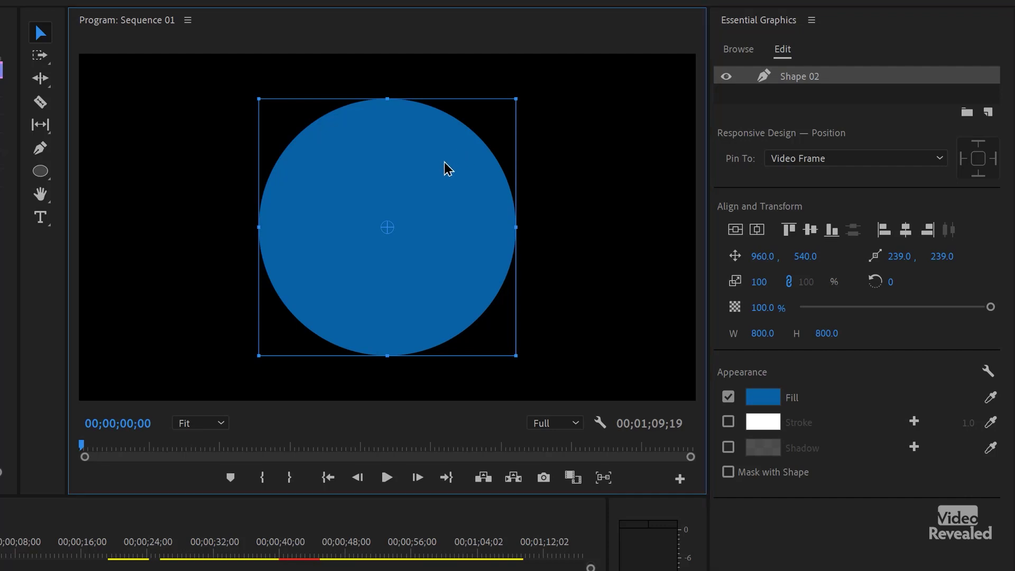
pyautogui.press('Delete')
# Draw a blue triangle with the Polygon Tool and reposition it in the frame.
pyautogui.click(43, 172)
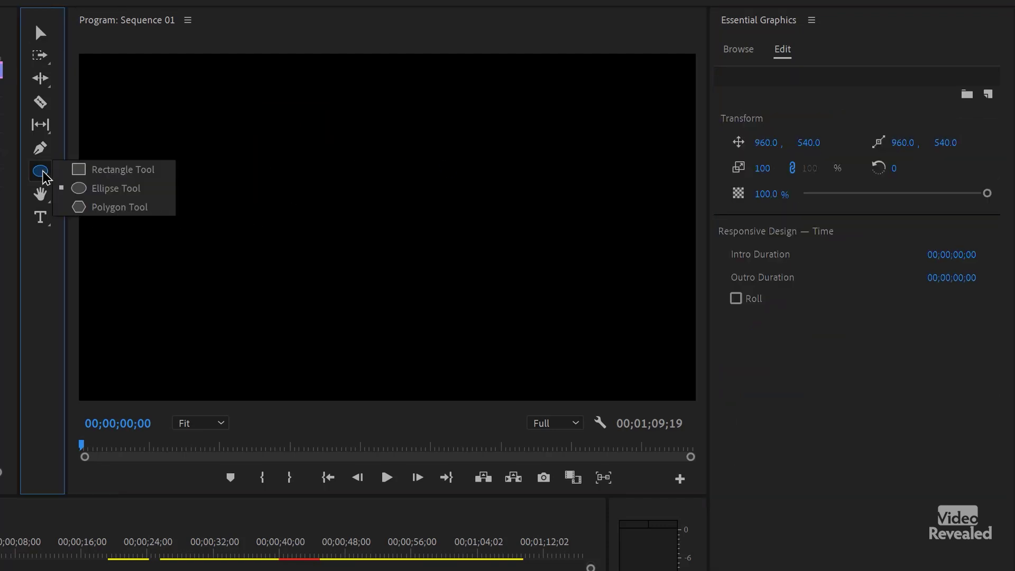
pyautogui.click(120, 208)
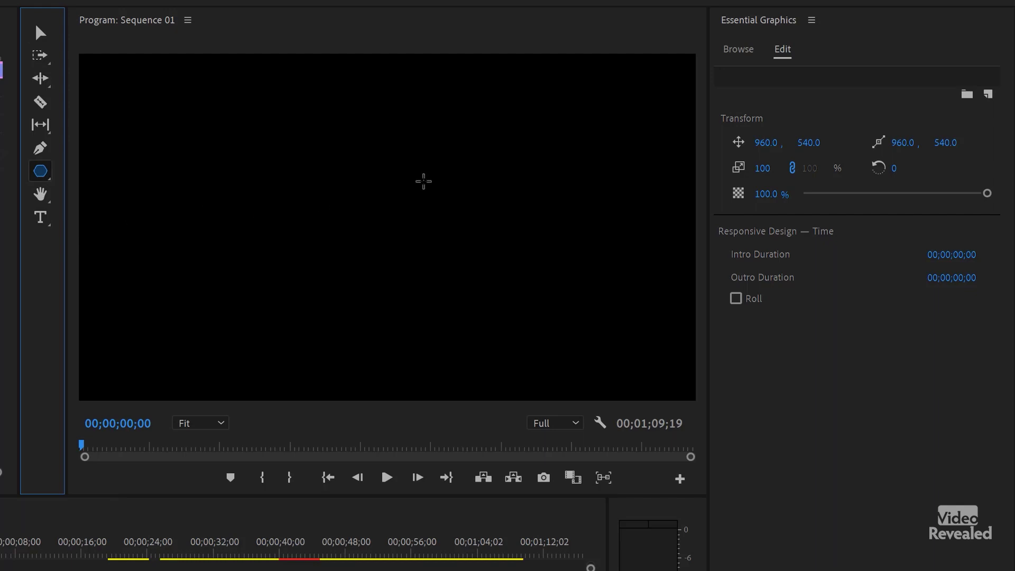
pyautogui.moveTo(287, 123)
pyautogui.mouseDown()
pyautogui.moveTo(417, 261)
pyautogui.moveTo(483, 296)
pyautogui.moveTo(523, 304)
pyautogui.moveTo(473, 334)
pyautogui.moveTo(404, 300)
pyautogui.moveTo(501, 310)
pyautogui.moveTo(423, 274)
pyautogui.moveTo(435, 287)
pyautogui.moveTo(494, 312)
pyautogui.moveTo(440, 288)
pyautogui.moveTo(430, 268)
pyautogui.moveTo(519, 331)
pyautogui.moveTo(507, 322)
pyautogui.mouseUp()
pyautogui.press('v')
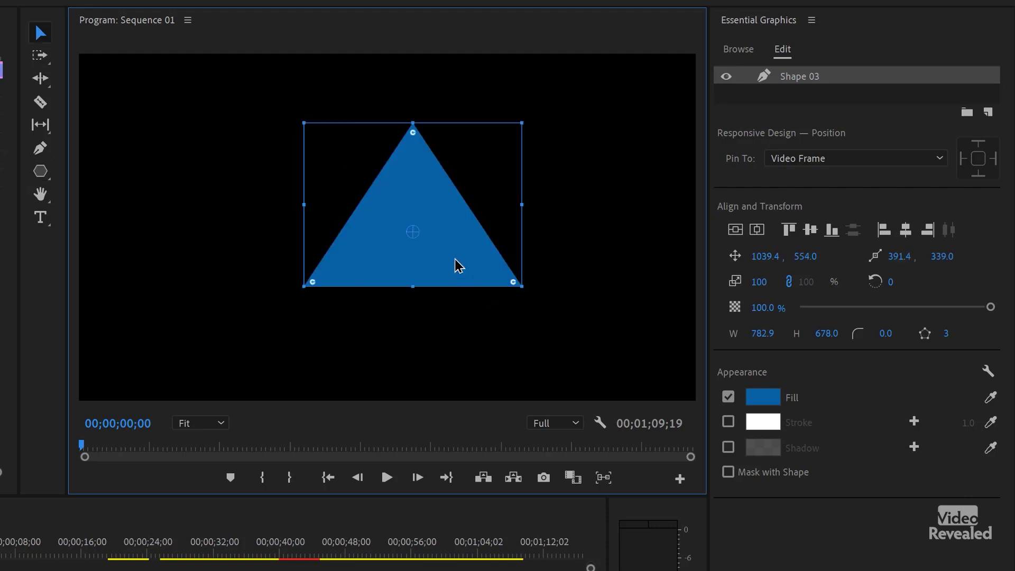
pyautogui.moveTo(455, 265); pyautogui.dragTo(432, 267)
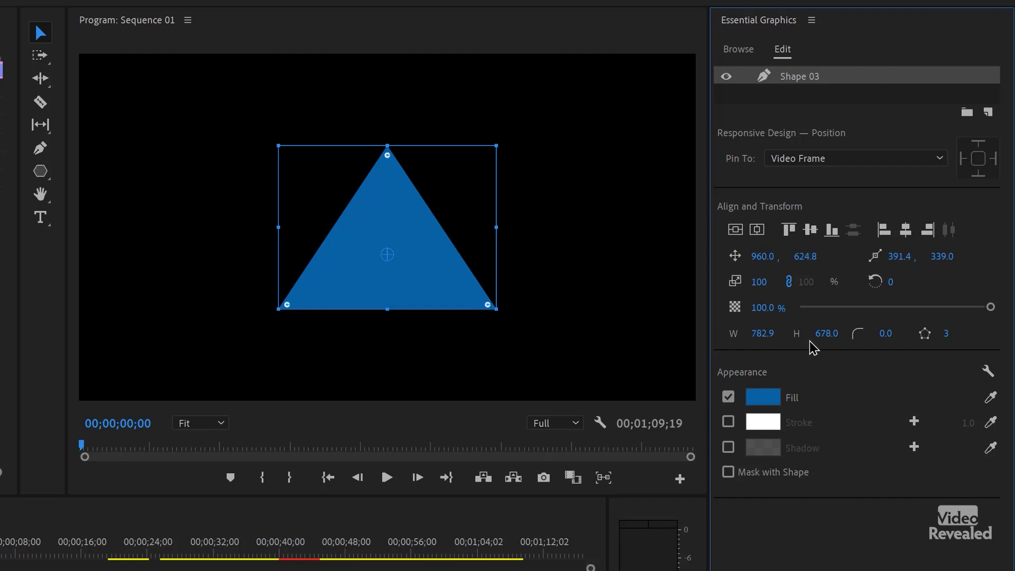
# Try rounding the triangle's corners, ending with sharp corners at radius 0.0.
pyautogui.moveTo(882, 338)
pyautogui.mouseDown()
pyautogui.moveTo(891, 332)
pyautogui.moveTo(883, 333)
pyautogui.mouseUp()
pyautogui.moveTo(388, 157)
pyautogui.mouseDown()
pyautogui.moveTo(385, 200)
pyautogui.moveTo(386, 166)
pyautogui.mouseUp()
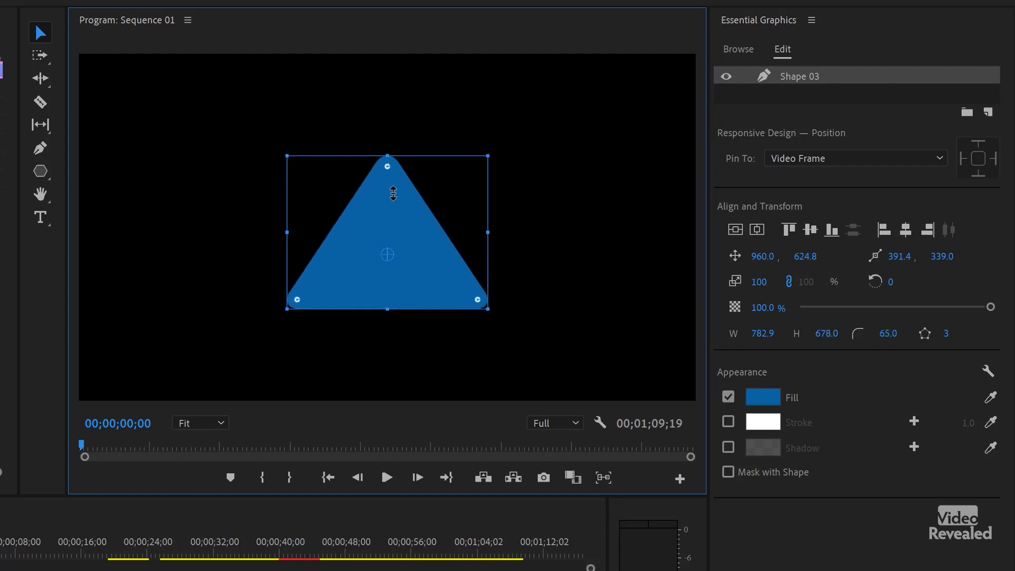
pyautogui.moveTo(385, 170)
pyautogui.mouseDown()
pyautogui.moveTo(386, 106)
pyautogui.moveTo(408, 256)
pyautogui.moveTo(386, 159)
pyautogui.moveTo(389, 176)
pyautogui.mouseUp()
pyautogui.click(510, 135)
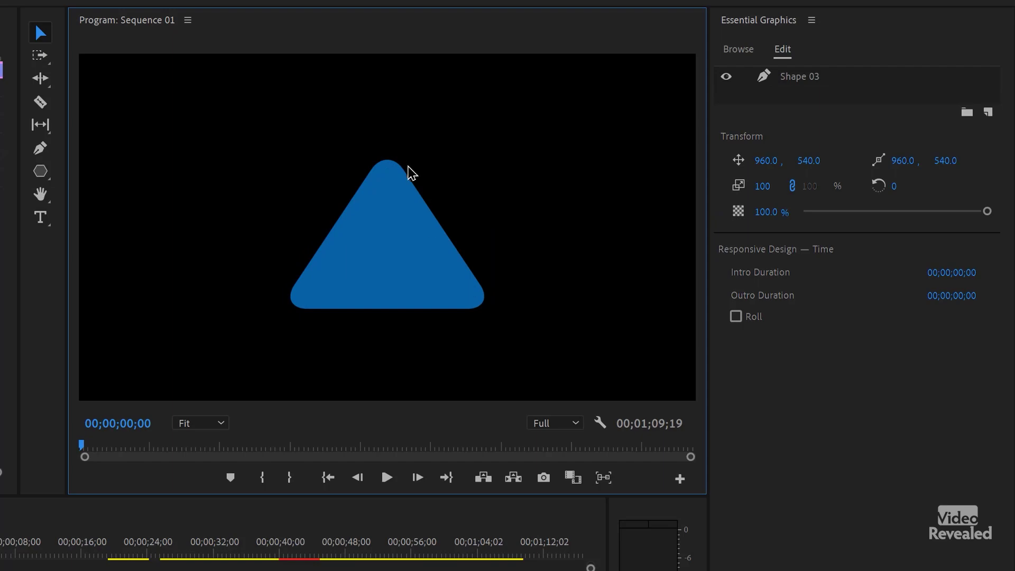
pyautogui.click(386, 269)
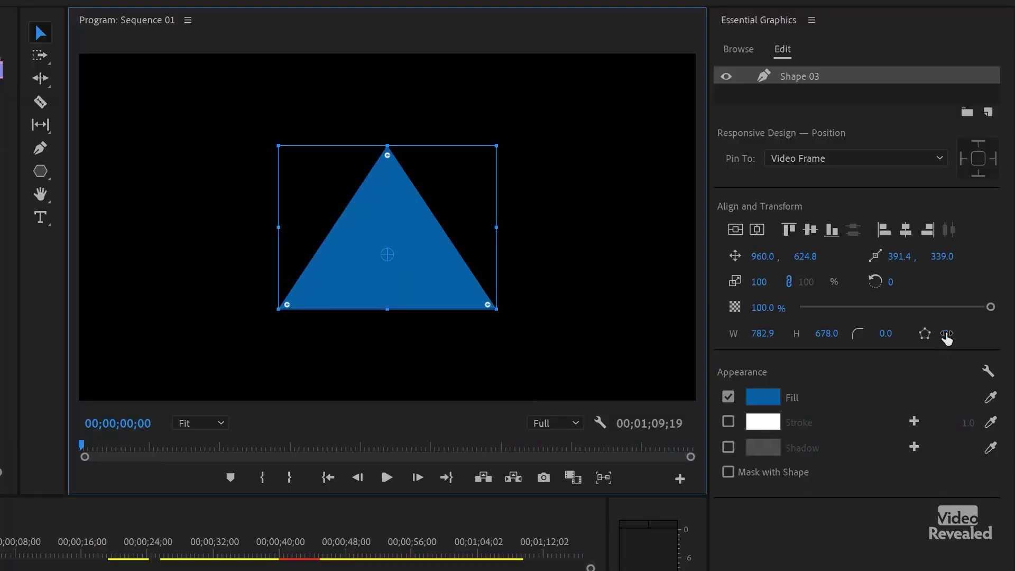
# Step the polygon's sides up to 12 and back, settling on 6 sides.
pyautogui.click(947, 335)
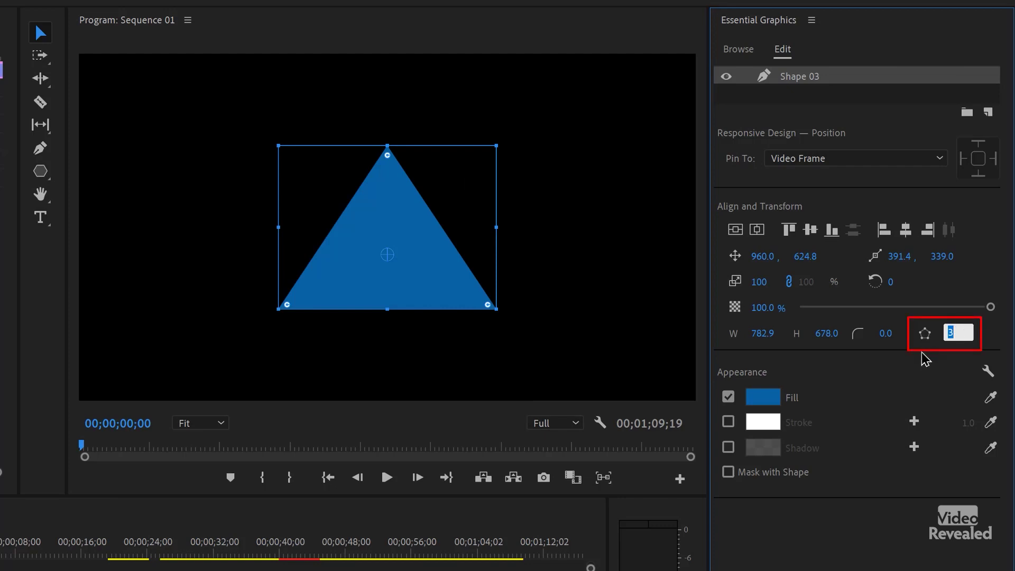
pyautogui.press('Up')
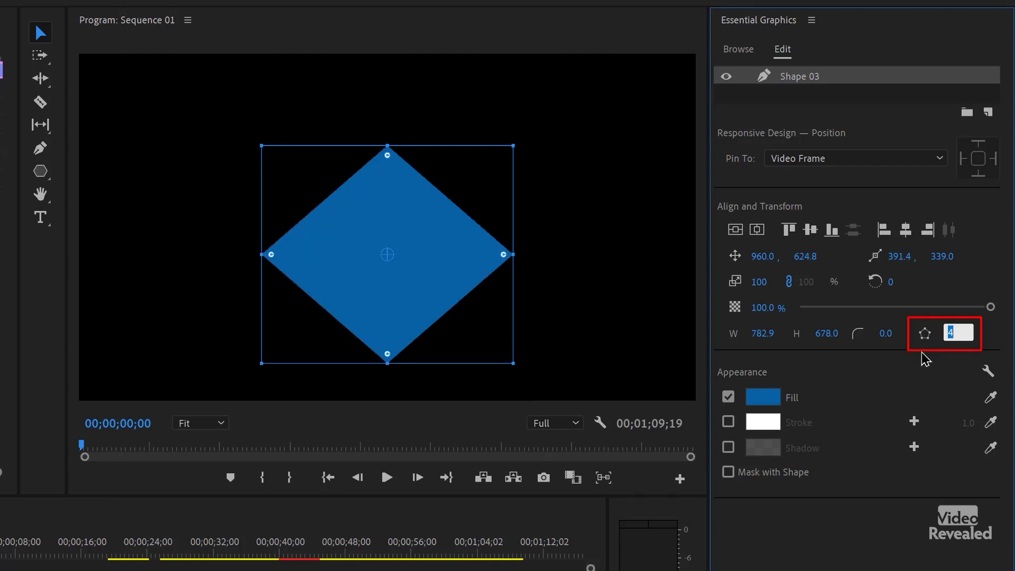
pyautogui.press('Up')
pyautogui.press('Up')
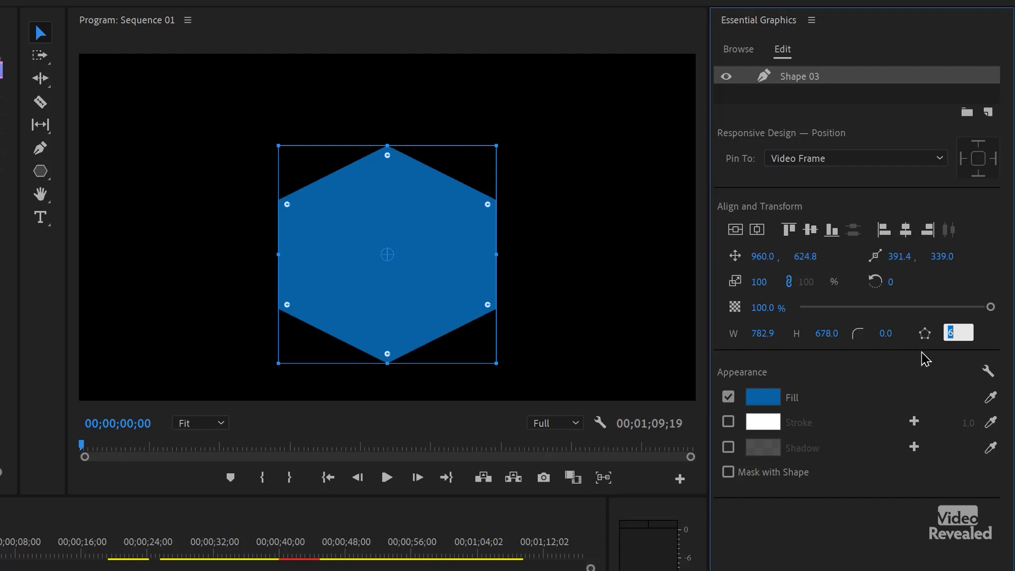
pyautogui.press('Up')
pyautogui.press('Up')
pyautogui.press('Up')
pyautogui.press('Up')
pyautogui.press('Up')
pyautogui.press('Up')
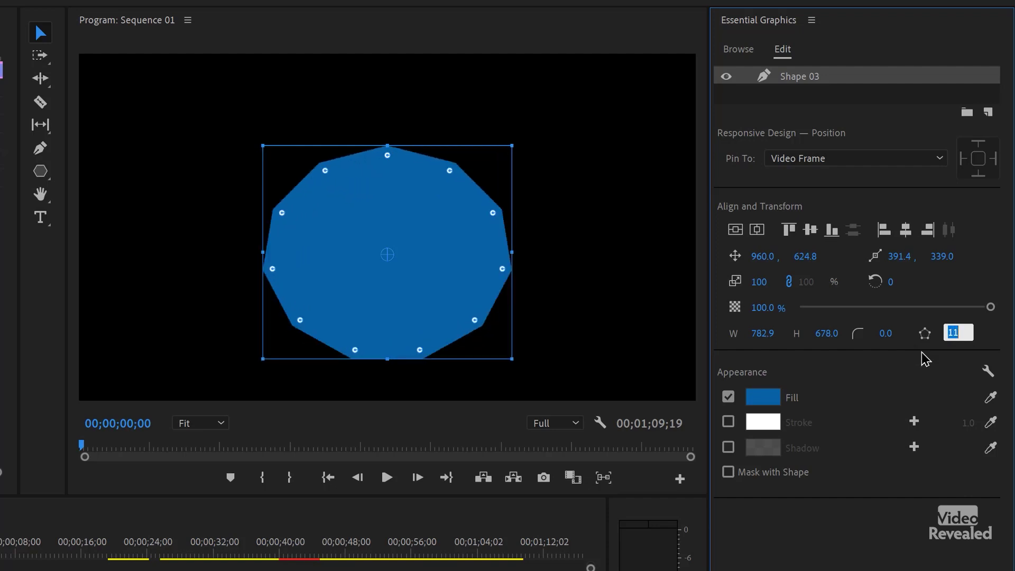
pyautogui.press('Down')
pyautogui.press('Down')
pyautogui.press('Down')
pyautogui.press('Down')
pyautogui.press('Down')
pyautogui.press('Down')
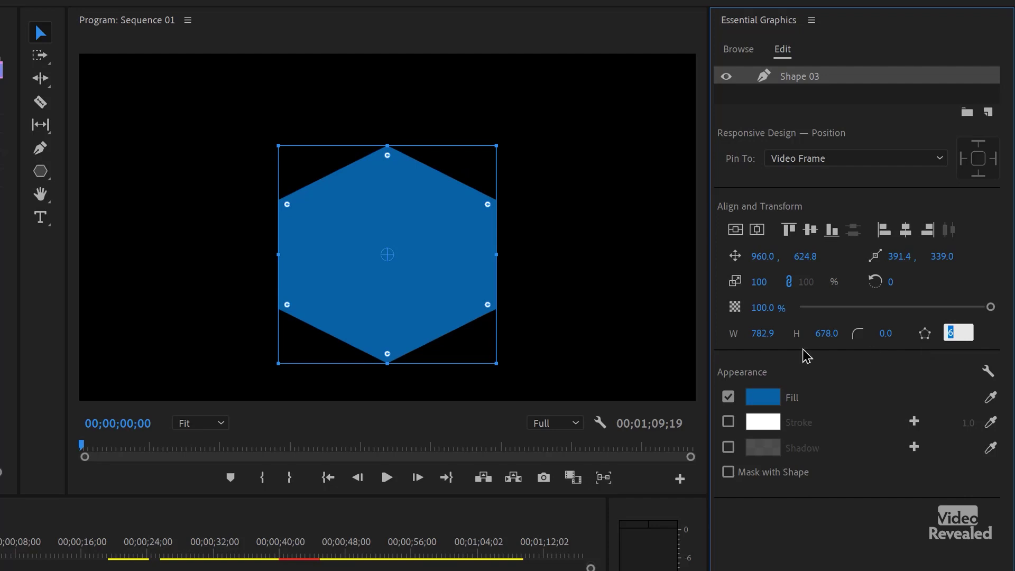
pyautogui.press('Return')
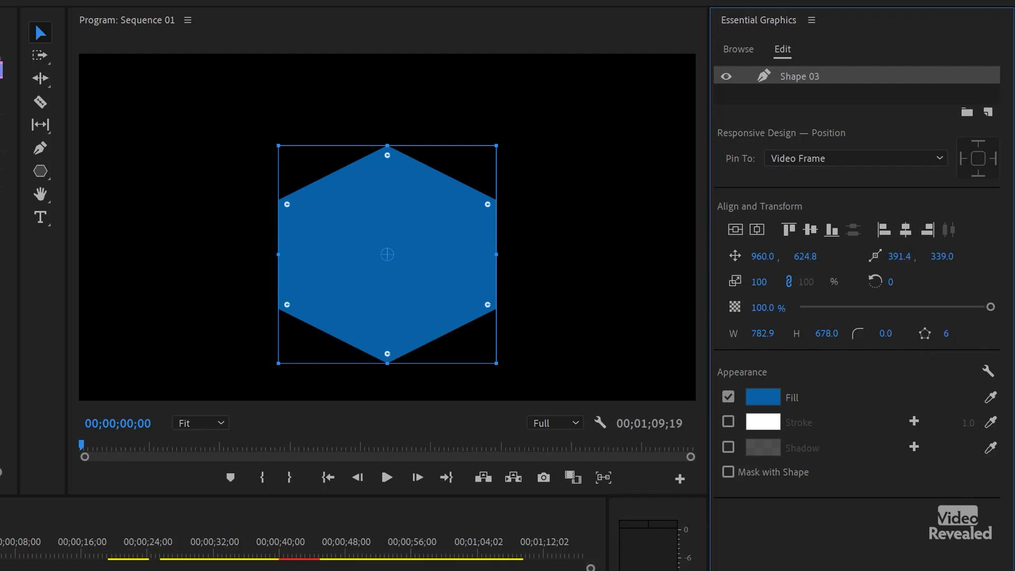
# Round the hexagon's corners to a radius of about 83.
pyautogui.moveTo(885, 342); pyautogui.dragTo(912, 341)
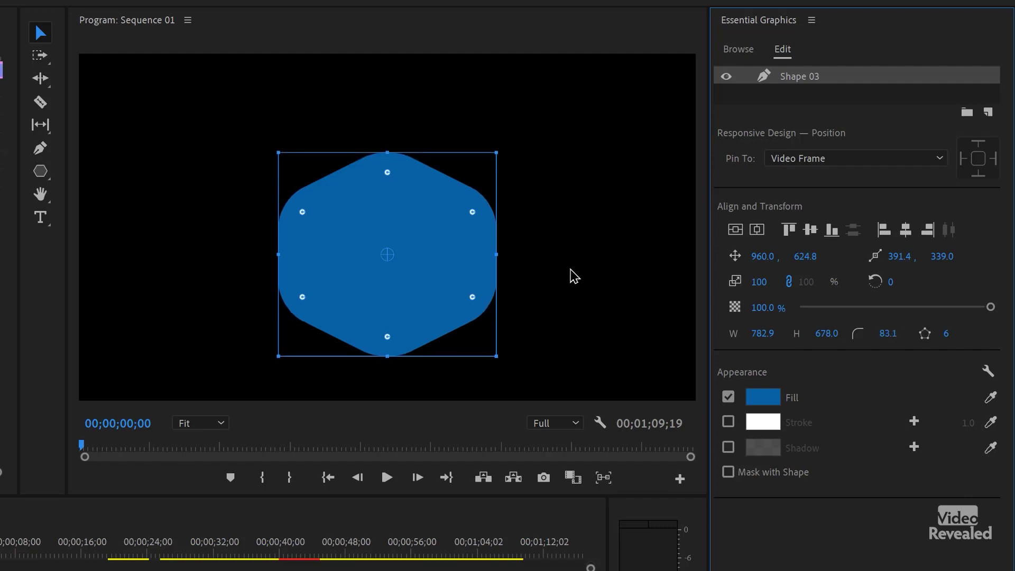
pyautogui.click(617, 266)
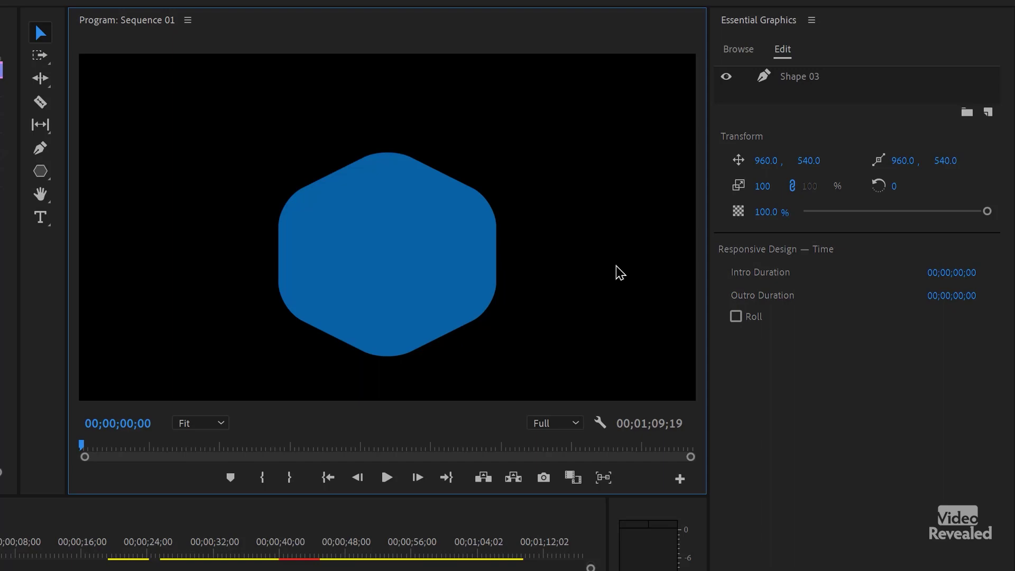
pyautogui.click(448, 259)
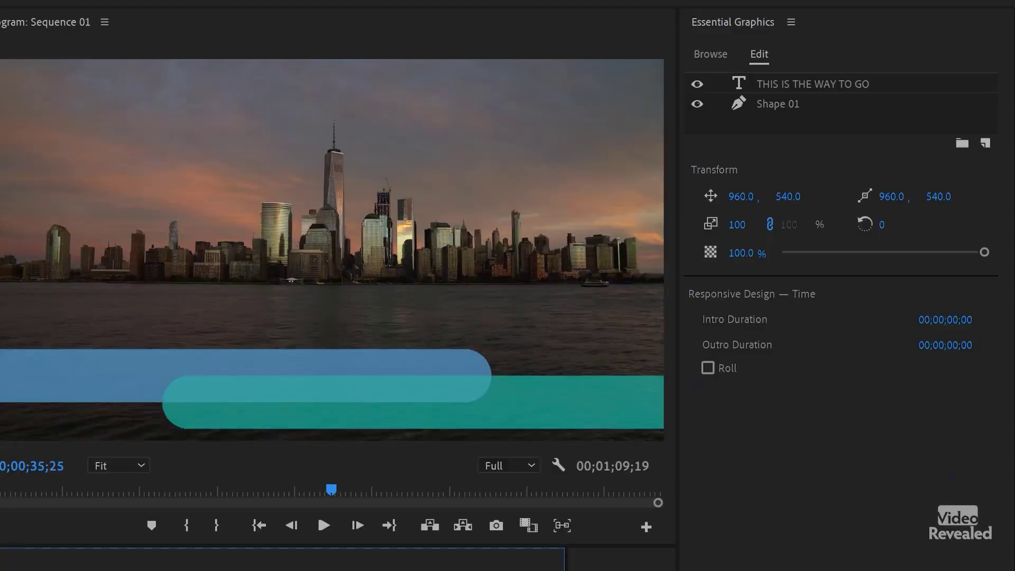
# Play the skyline clip with its bars, undo a trial blue-bar move, and rewind to 00;00;32;18.
pyautogui.press('space')
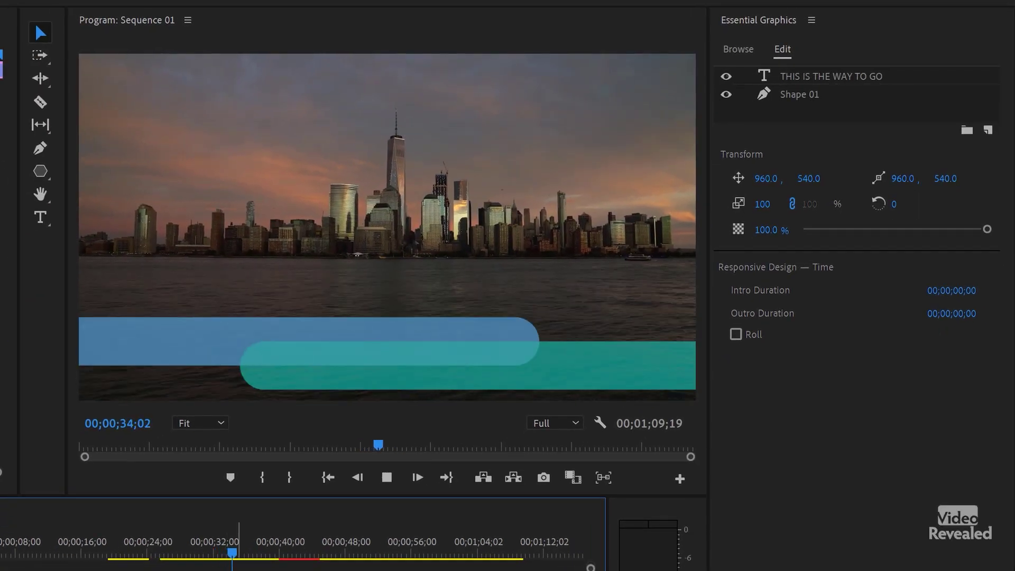
pyautogui.press('space')
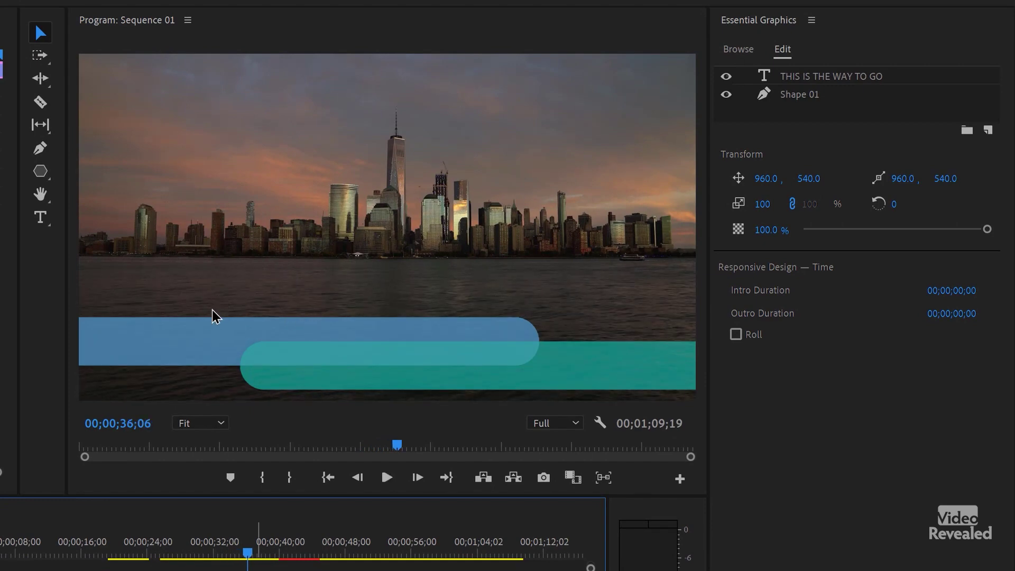
pyautogui.click(184, 342)
pyautogui.moveTo(136, 347); pyautogui.dragTo(410, 272)
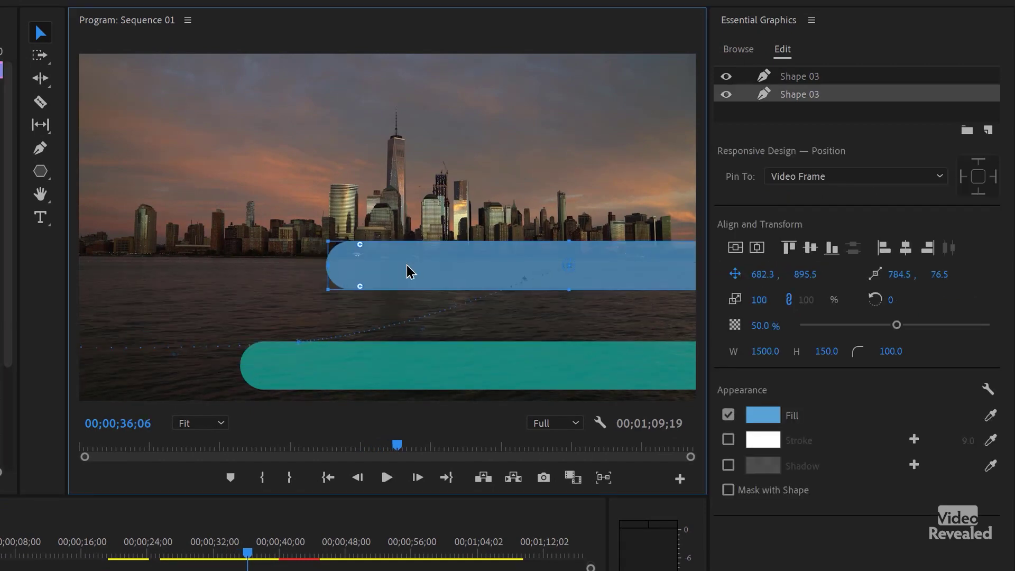
pyautogui.hotkey('ctrl', 'z')
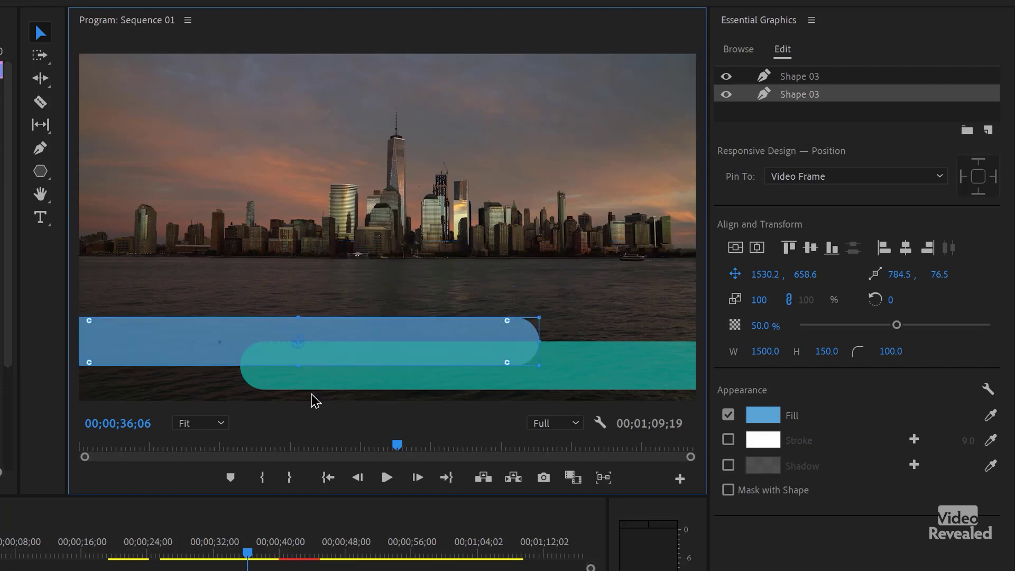
pyautogui.moveTo(247, 552); pyautogui.dragTo(218, 552)
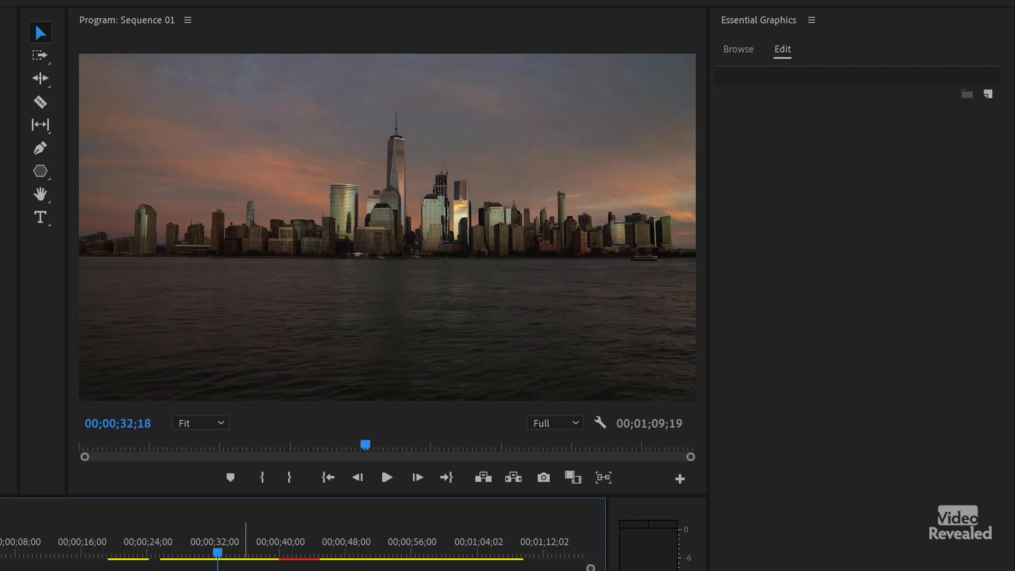
# Play the bars in and experiment with the yellow bar's top-left and bottom-right corner radii.
pyautogui.press('space')
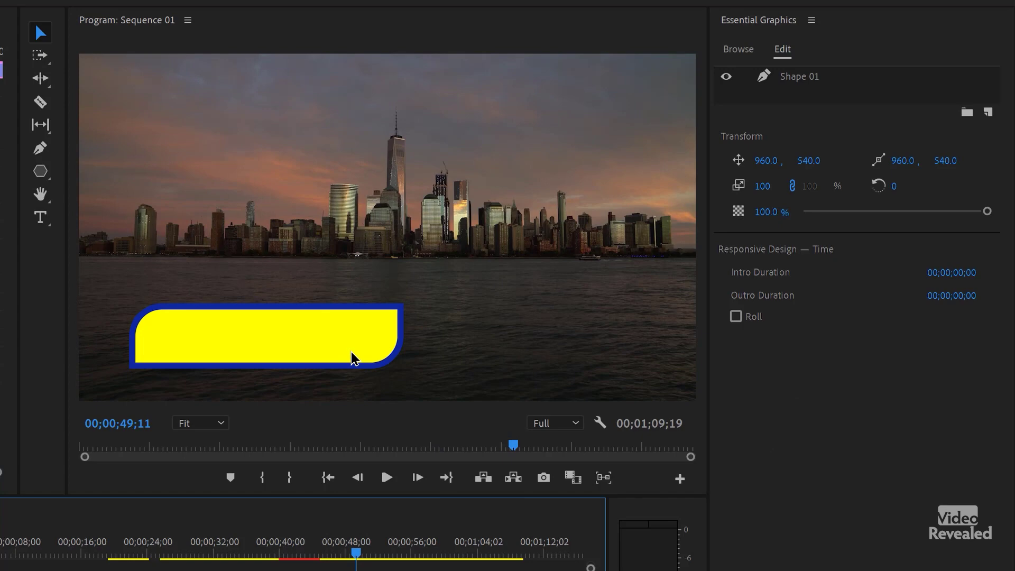
pyautogui.click(351, 356)
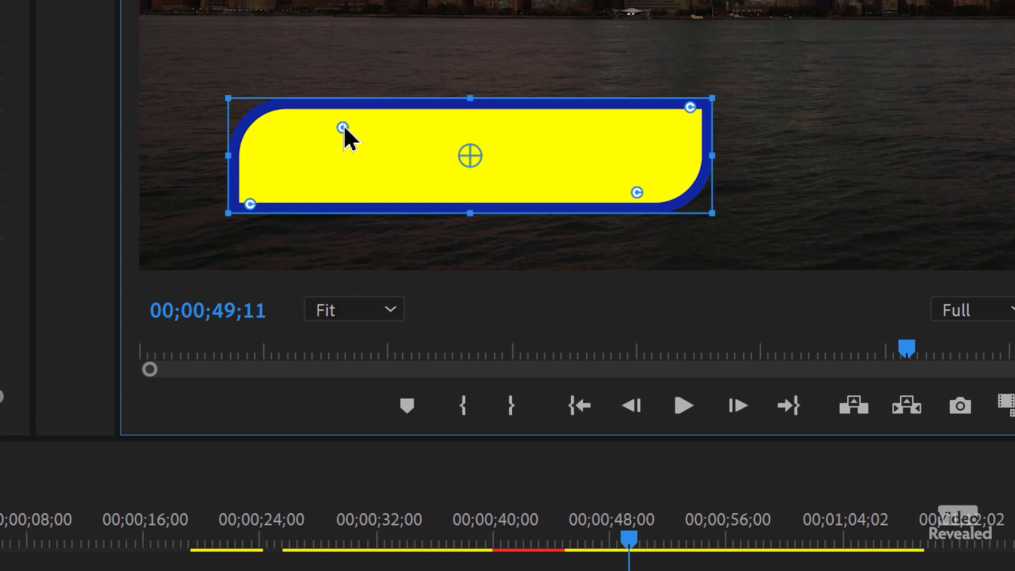
pyautogui.moveTo(344, 126); pyautogui.dragTo(231, 76)
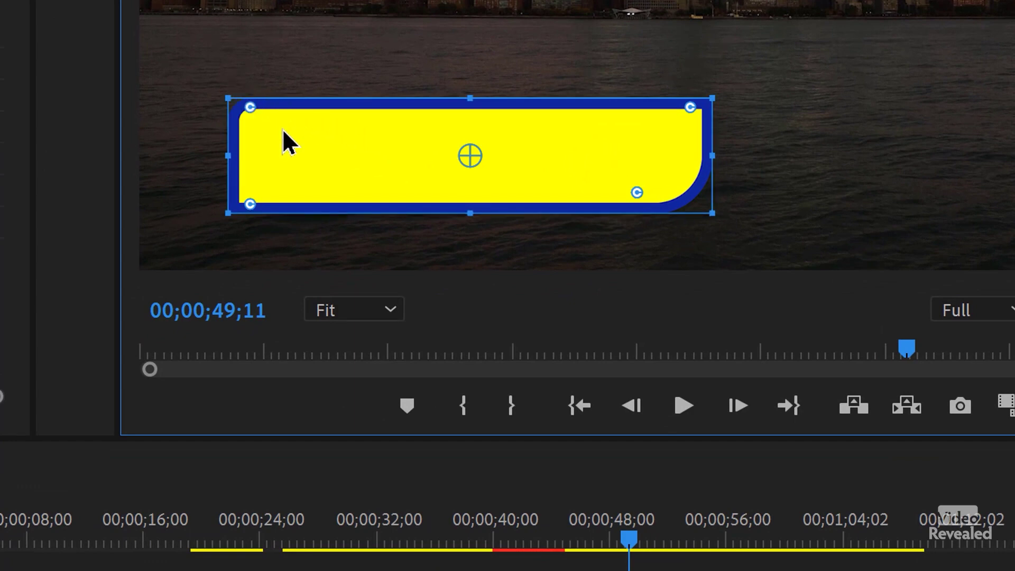
pyautogui.moveTo(284, 131); pyautogui.dragTo(150, 72)
pyautogui.moveTo(636, 193); pyautogui.dragTo(793, 244)
pyautogui.click(823, 165)
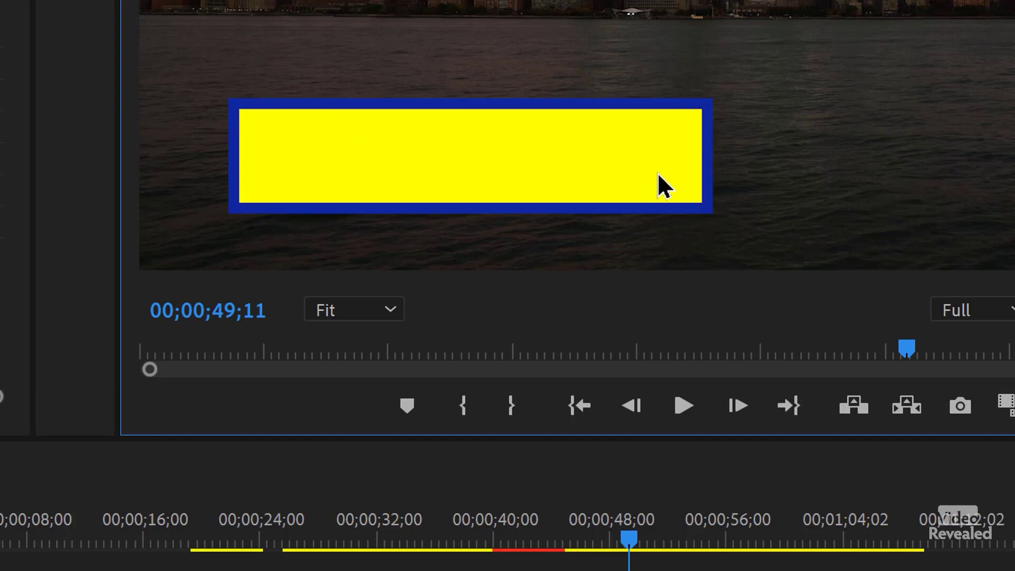
pyautogui.click(658, 172)
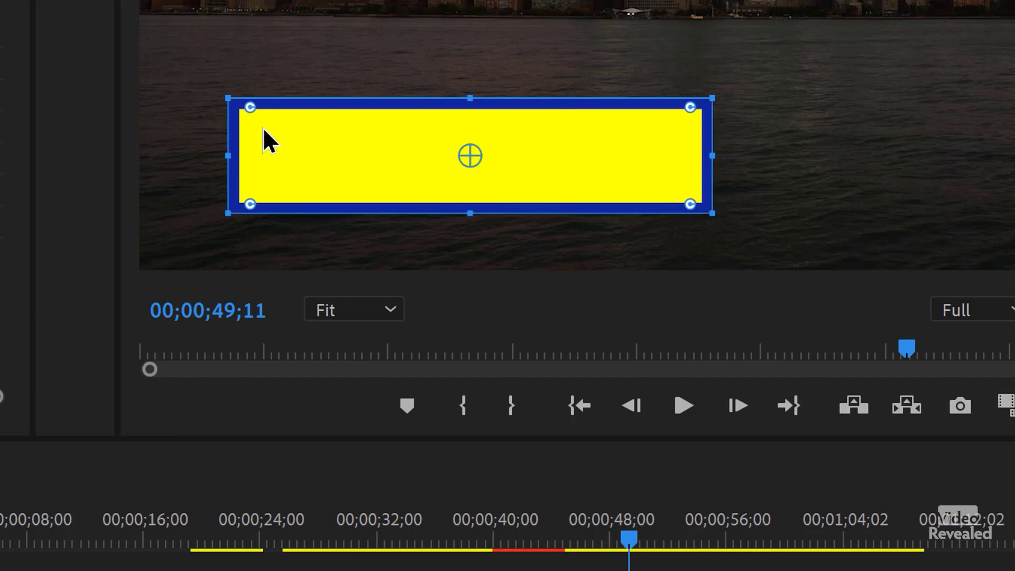
# Round only the top-left and bottom-right corners, then stretch the yellow bar wider.
pyautogui.moveTo(252, 106); pyautogui.dragTo(341, 129)
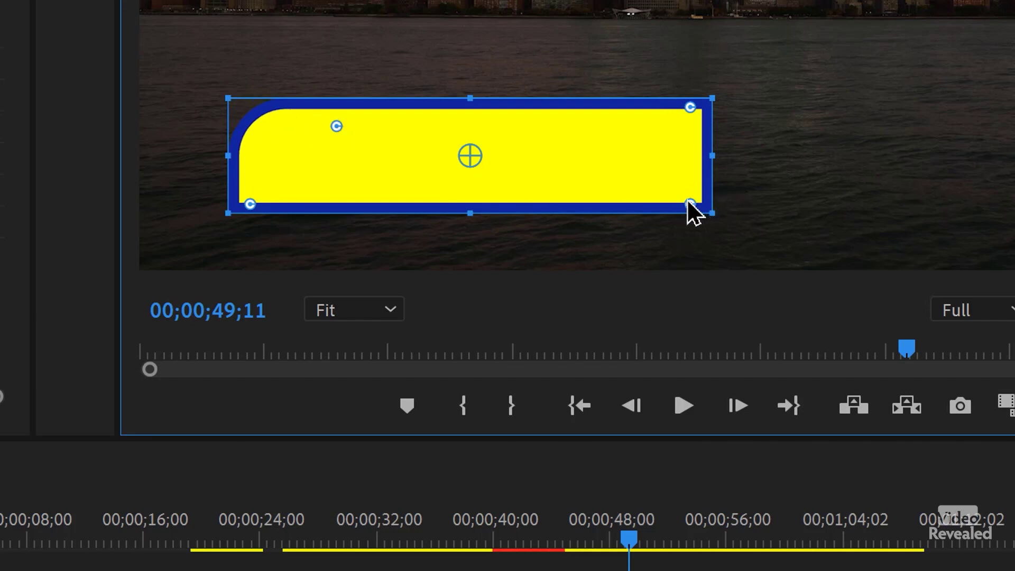
pyautogui.moveTo(688, 202); pyautogui.dragTo(569, 182)
pyautogui.click(884, 204)
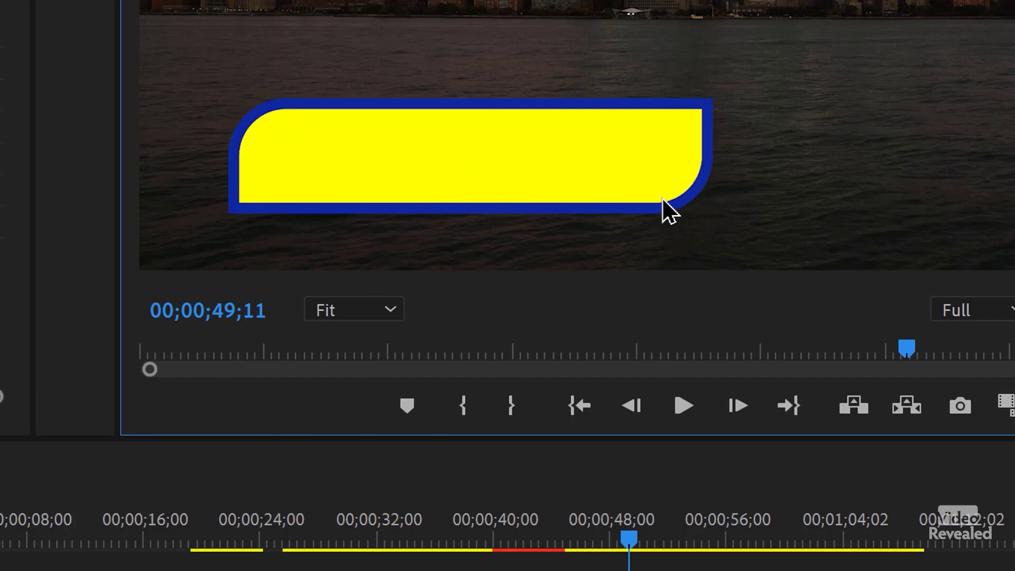
pyautogui.click(623, 197)
pyautogui.moveTo(778, 152); pyautogui.dragTo(878, 154)
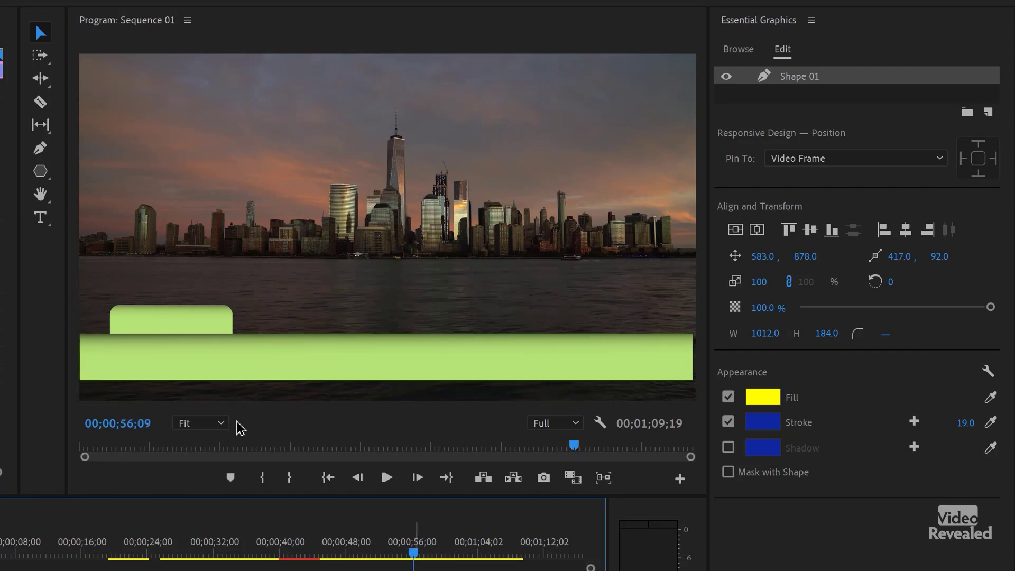
# Move the small green tab, Shape 02, down onto the top edge of the wide green bar.
pyautogui.click(206, 319)
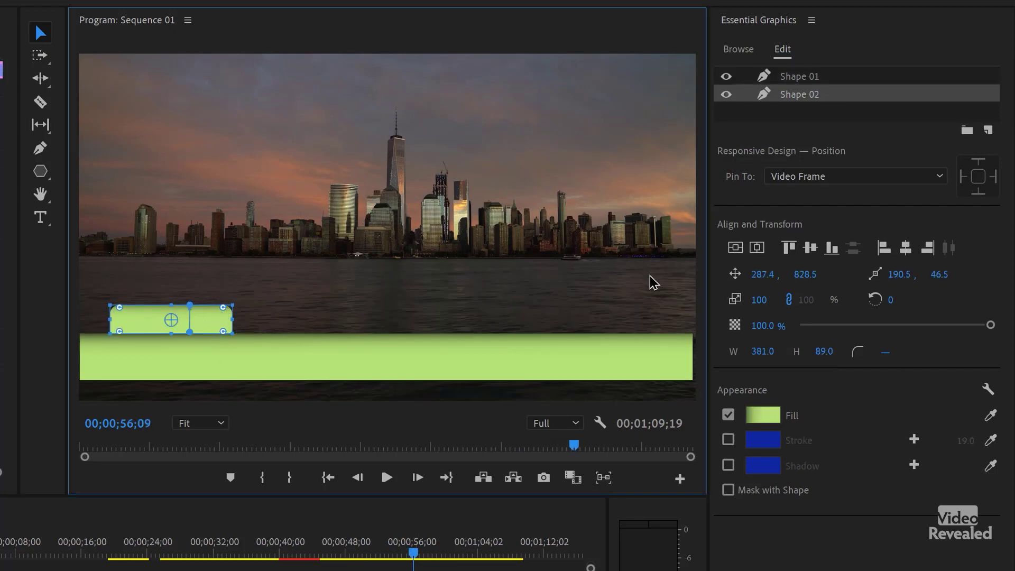